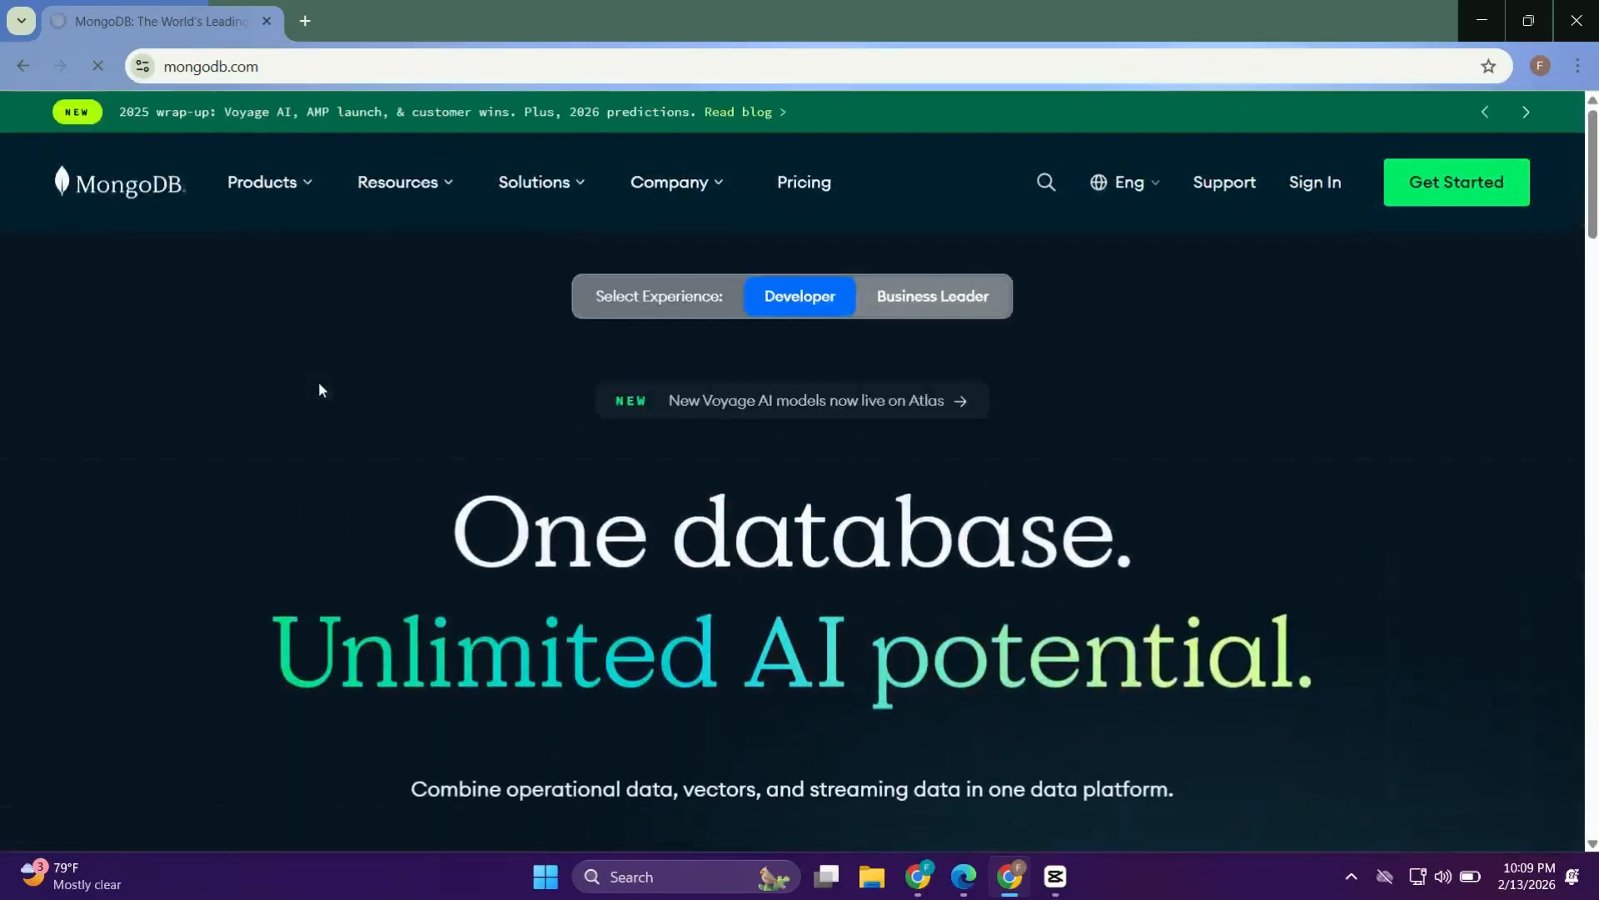
Open the MongoDB Community Edition download page from the Products menu
{"action": "scroll", "coordinate": [319, 383], "scroll_direction": "down", "scroll_amount": 5}
{"action": "scroll", "coordinate": [318, 385], "scroll_direction": "up", "scroll_amount": 5}
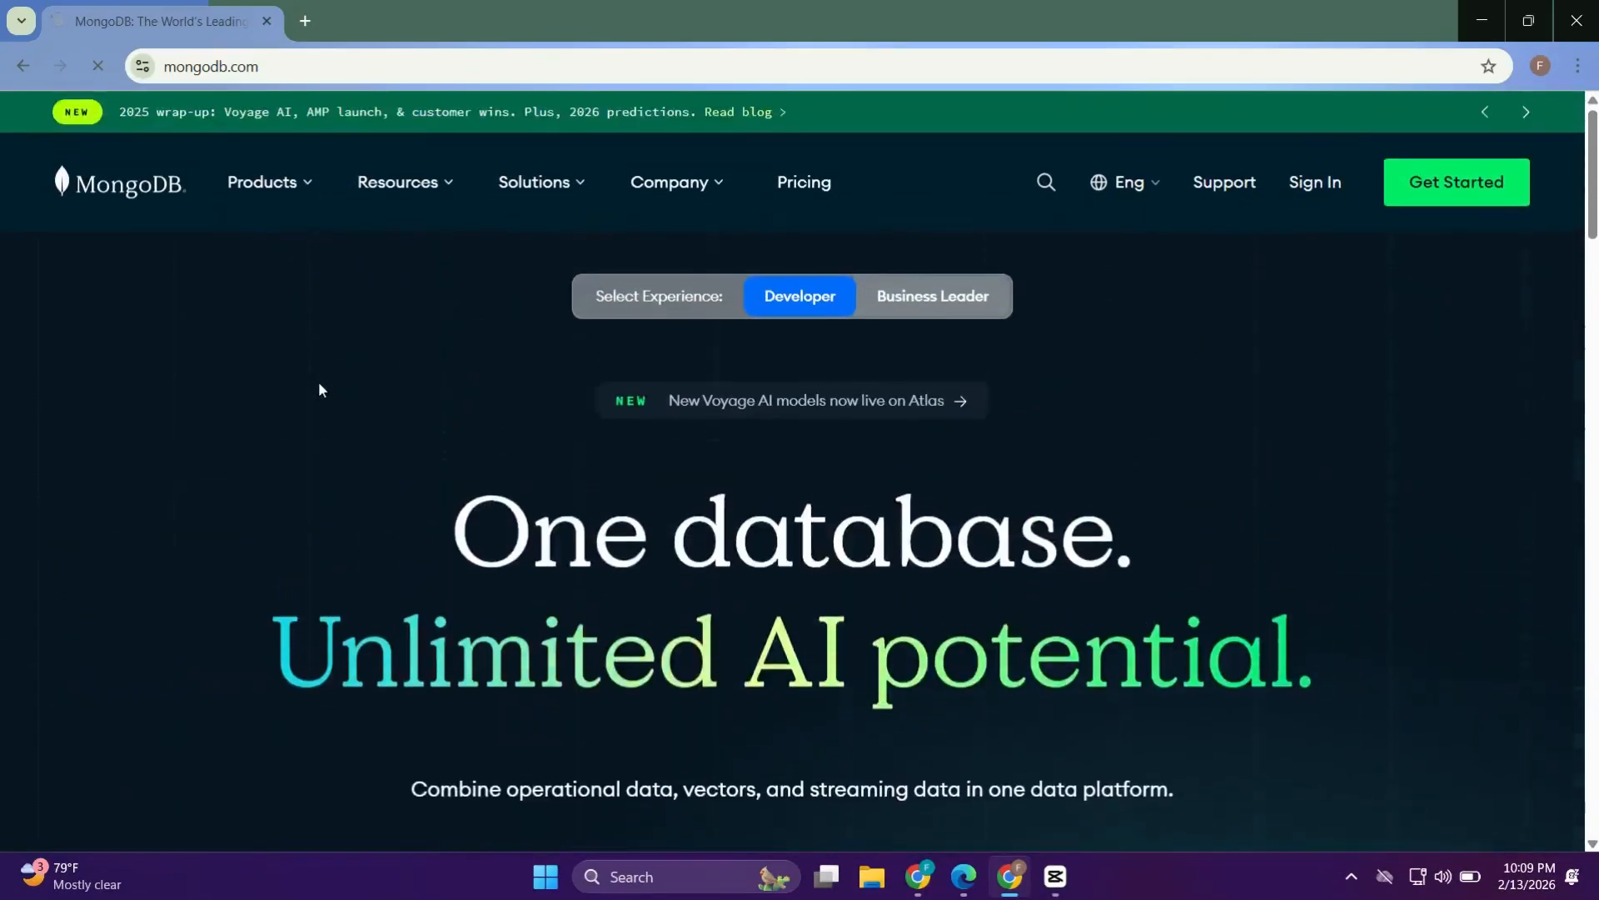
{"action": "mouse_move", "coordinate": [289, 196]}
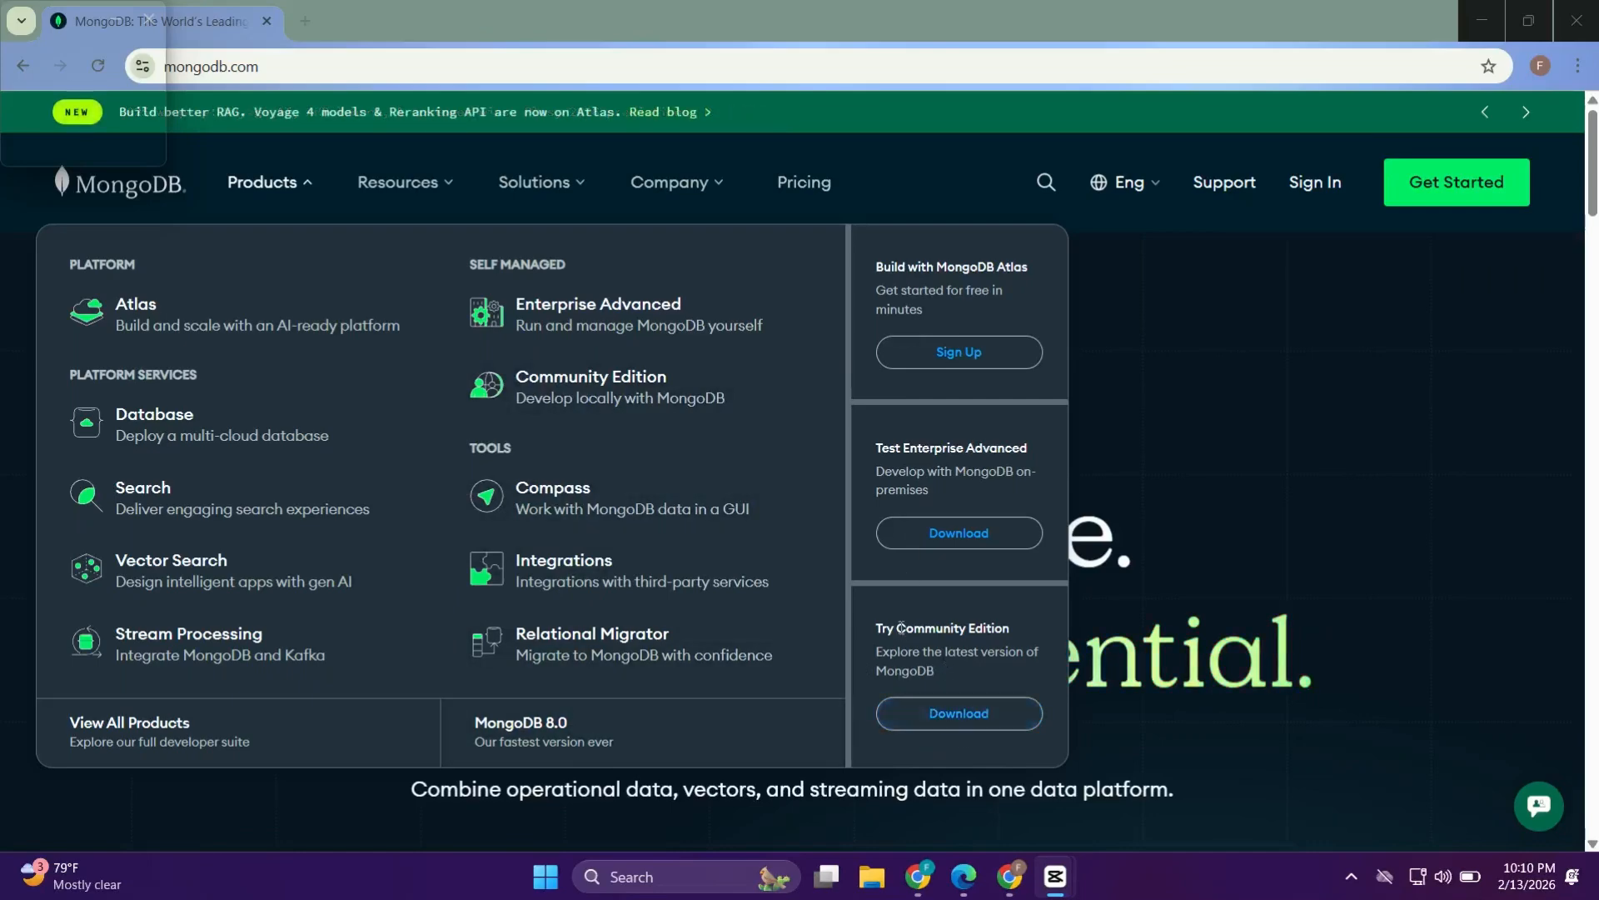
{"action": "left_click", "coordinate": [974, 715]}
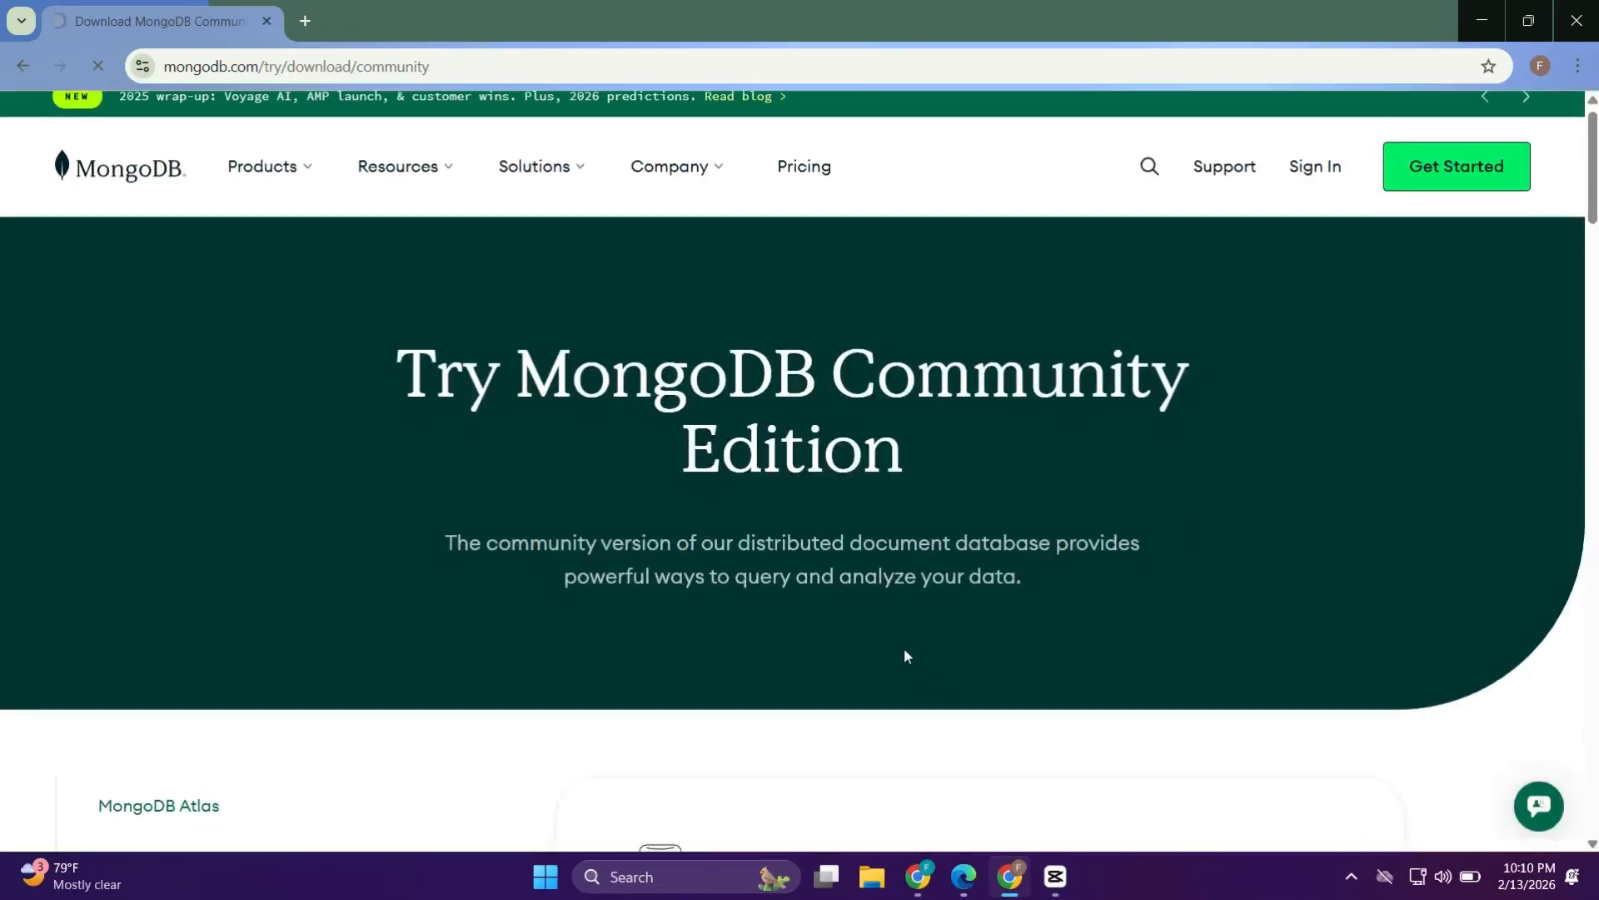
Choose version 8.2.5 (current), platform Windows x64 and package msi for the Community Server download
{"action": "scroll", "coordinate": [903, 648], "scroll_direction": "down", "scroll_amount": 7}
{"action": "scroll", "coordinate": [904, 648], "scroll_direction": "down", "scroll_amount": 12}
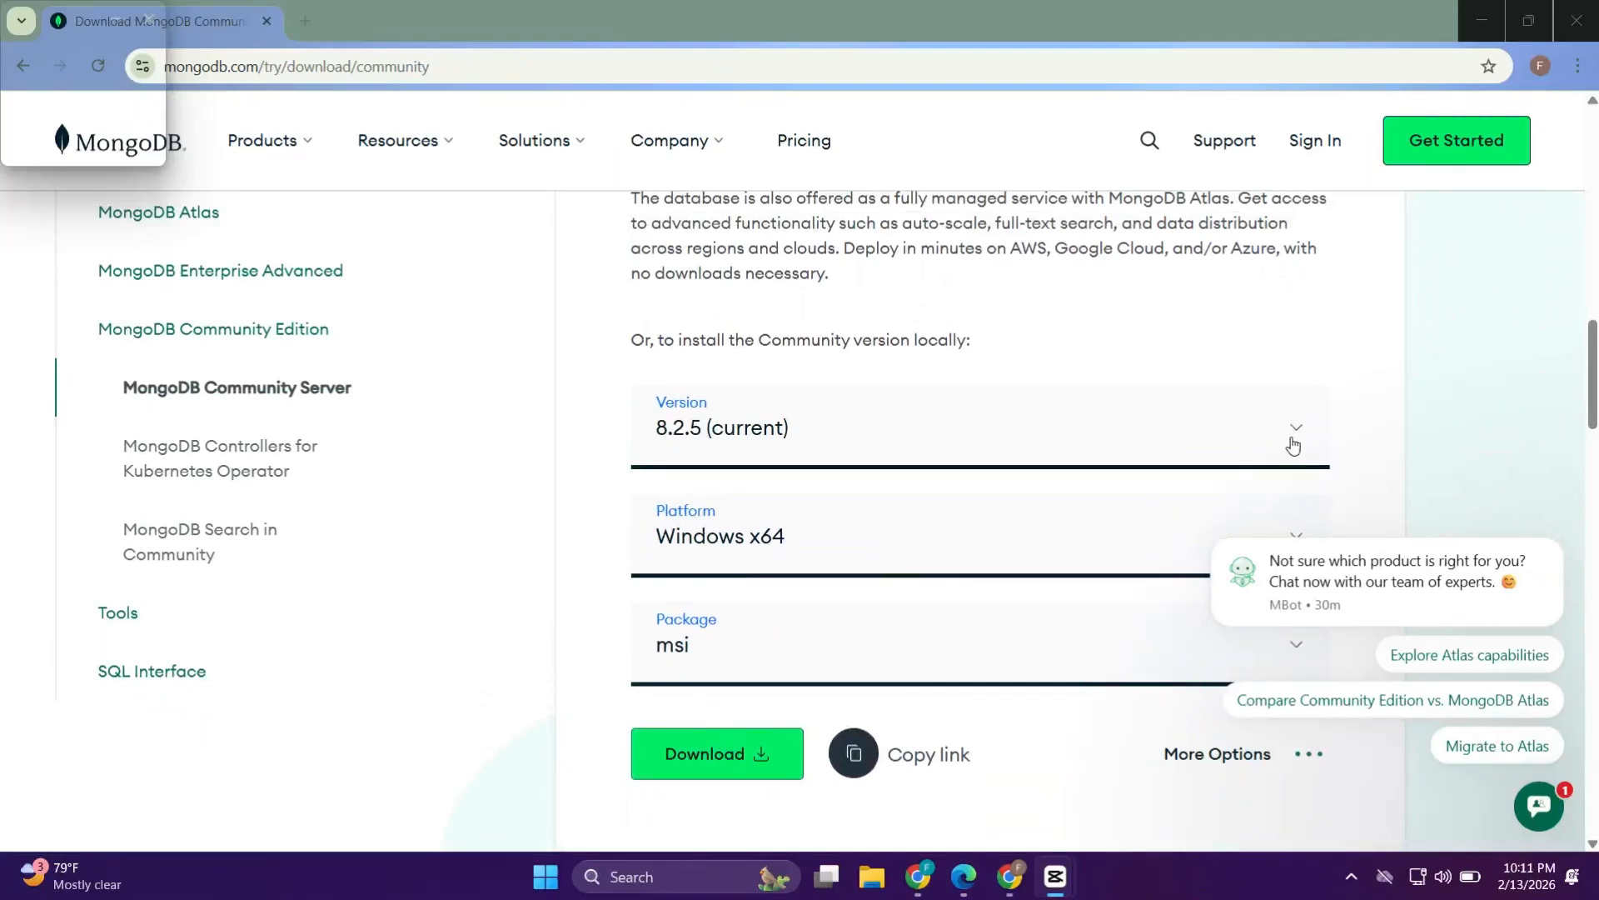
{"action": "left_click", "coordinate": [1276, 438]}
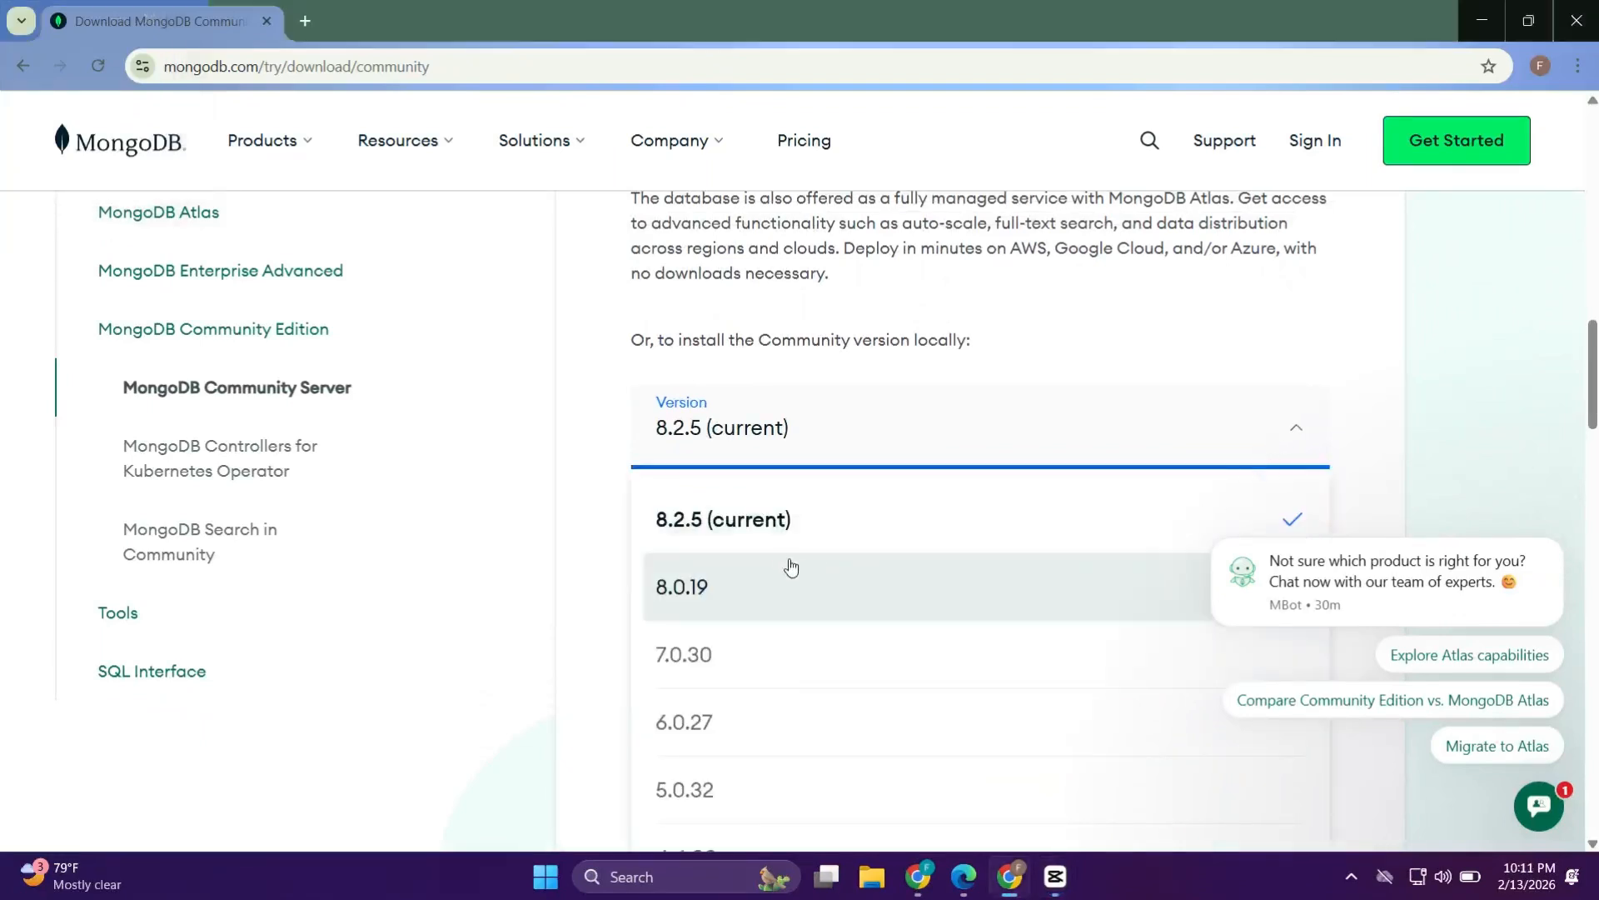
{"action": "left_click", "coordinate": [734, 521]}
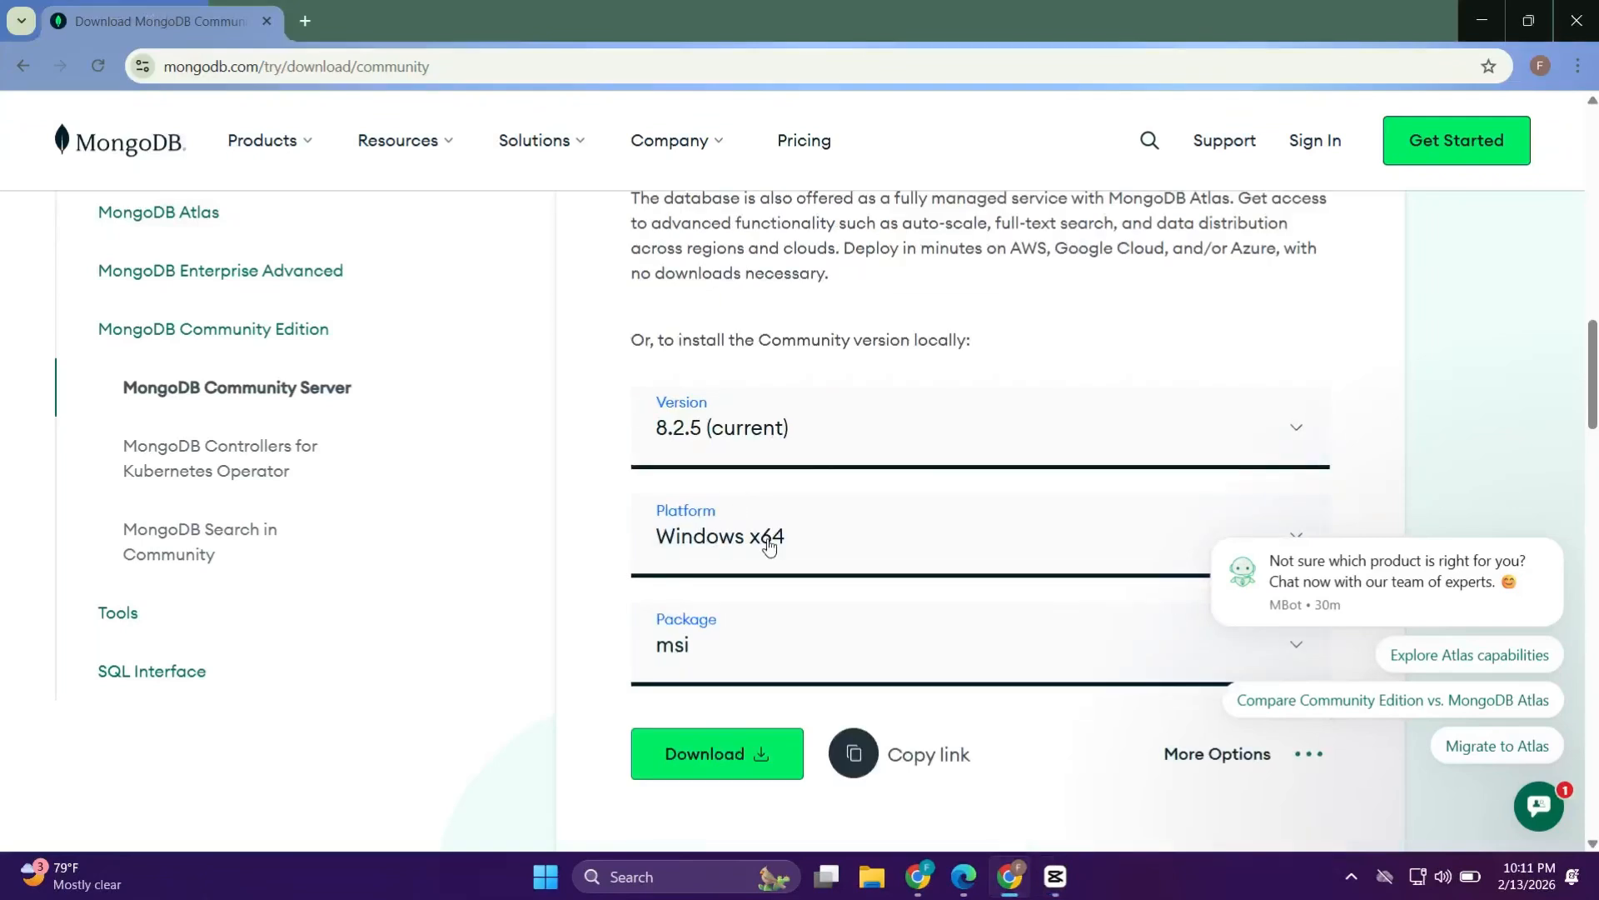
{"action": "left_click", "coordinate": [768, 545]}
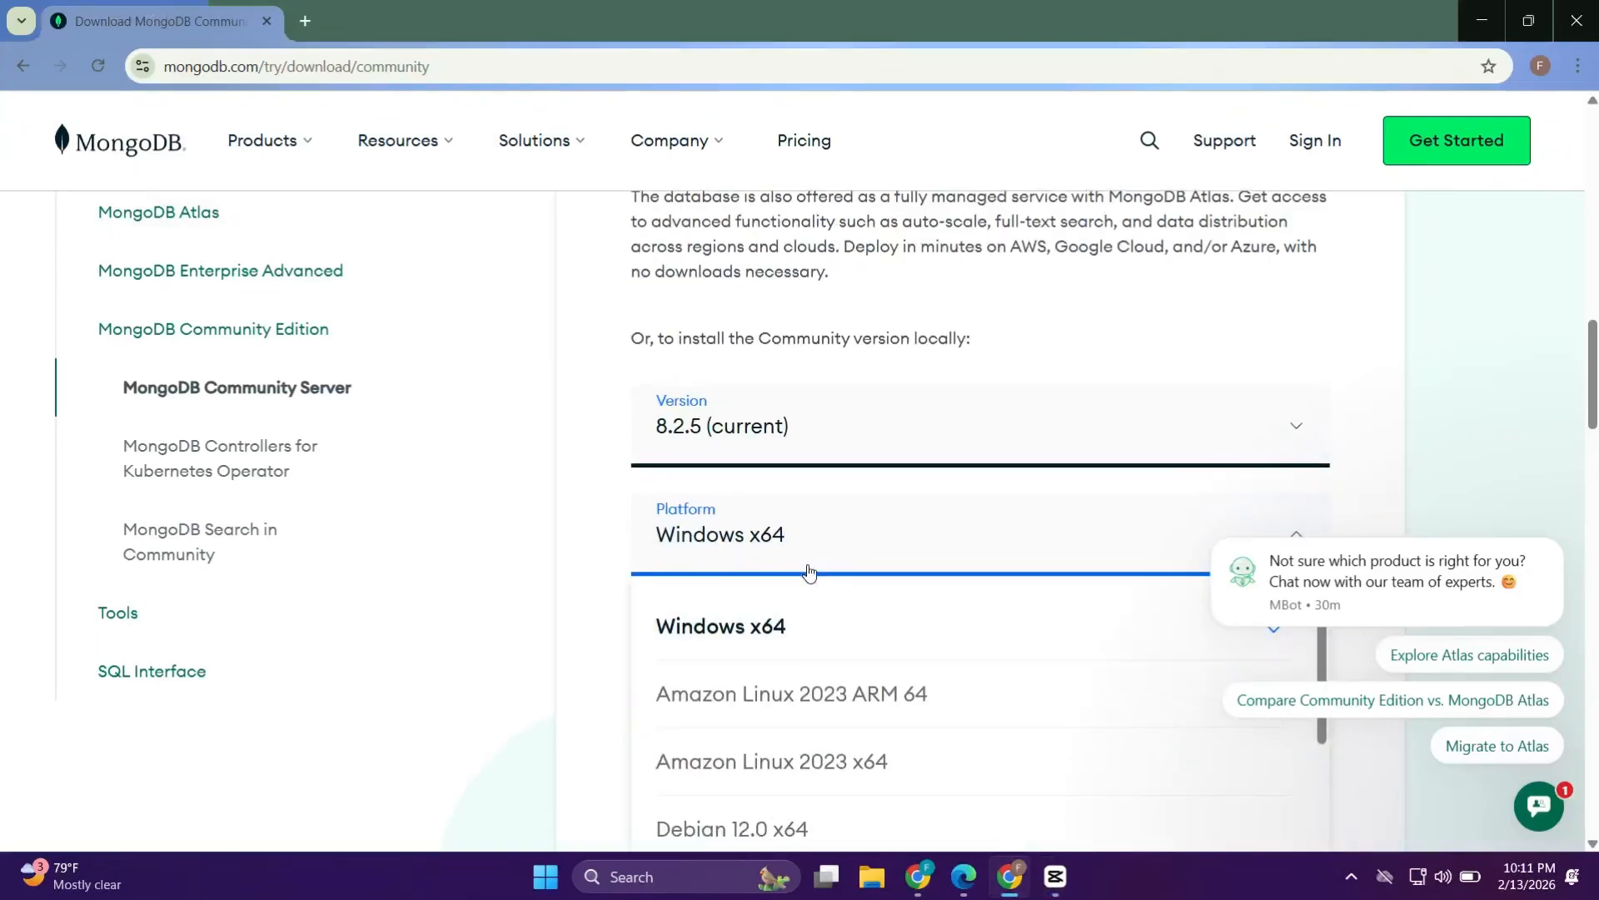
{"action": "scroll", "coordinate": [808, 571], "scroll_direction": "down", "scroll_amount": 1}
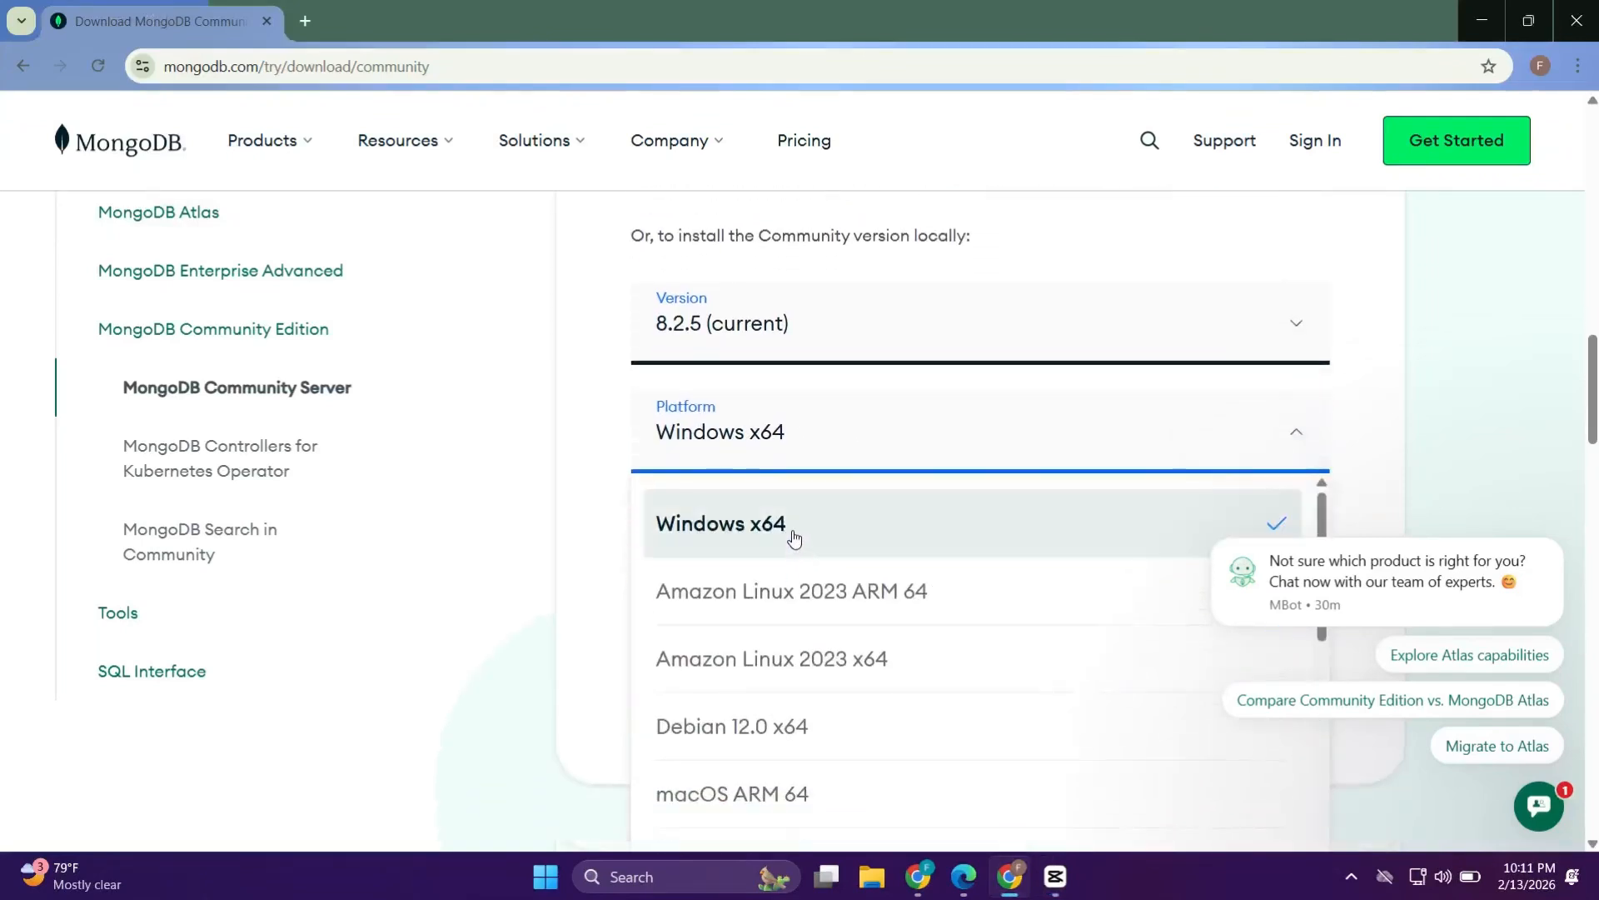
{"action": "left_click", "coordinate": [862, 530]}
{"action": "left_click", "coordinate": [868, 554]}
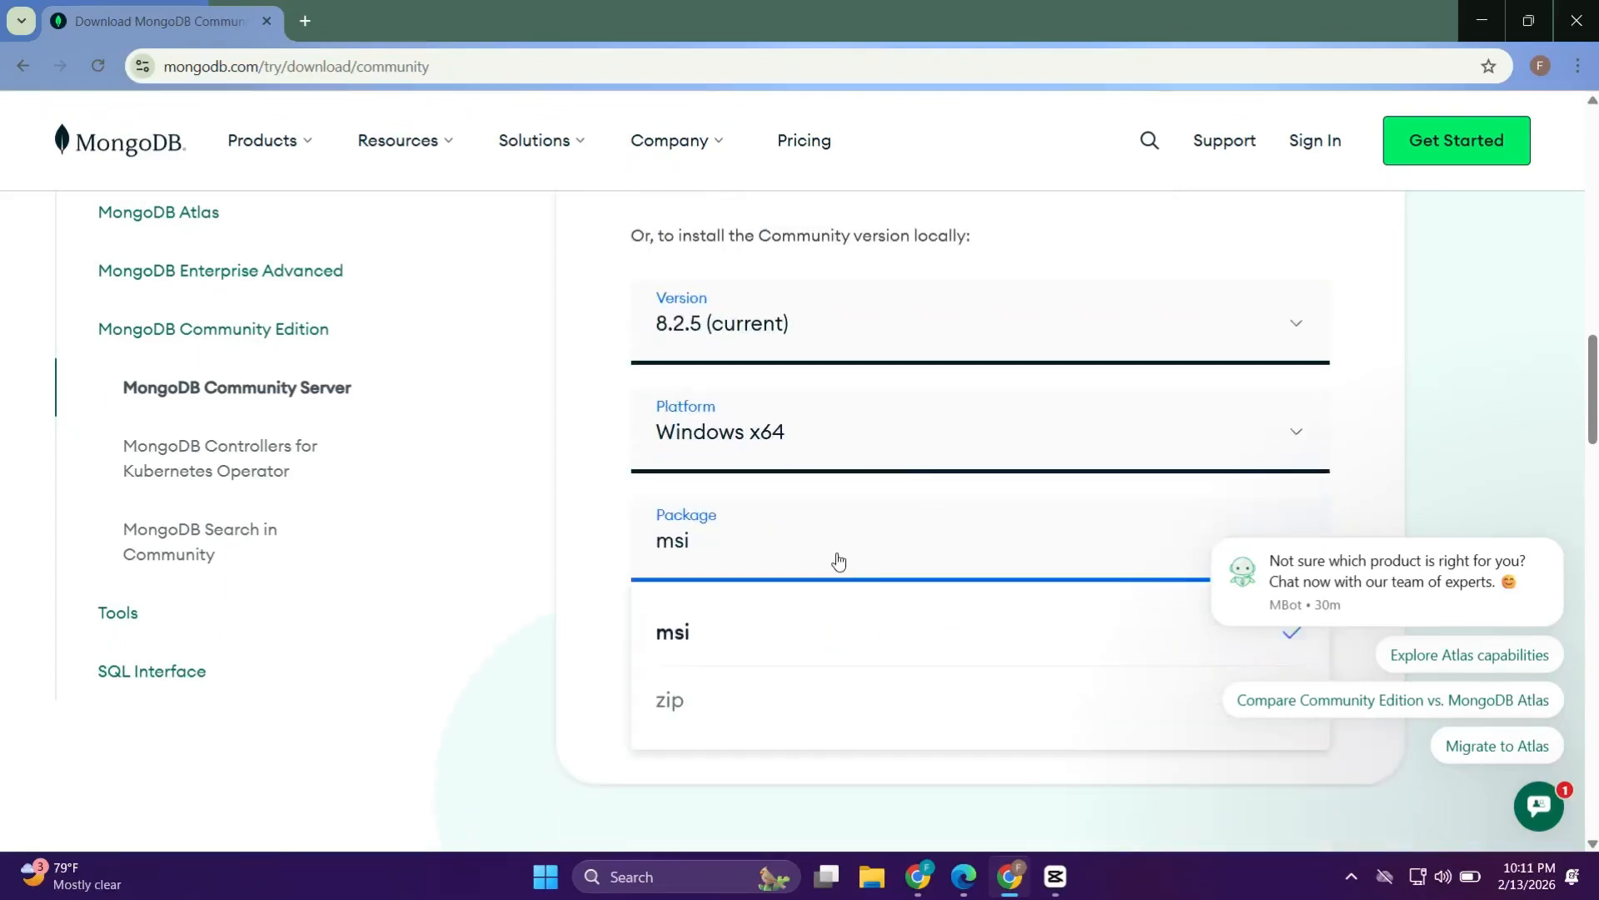
{"action": "left_click", "coordinate": [854, 556]}
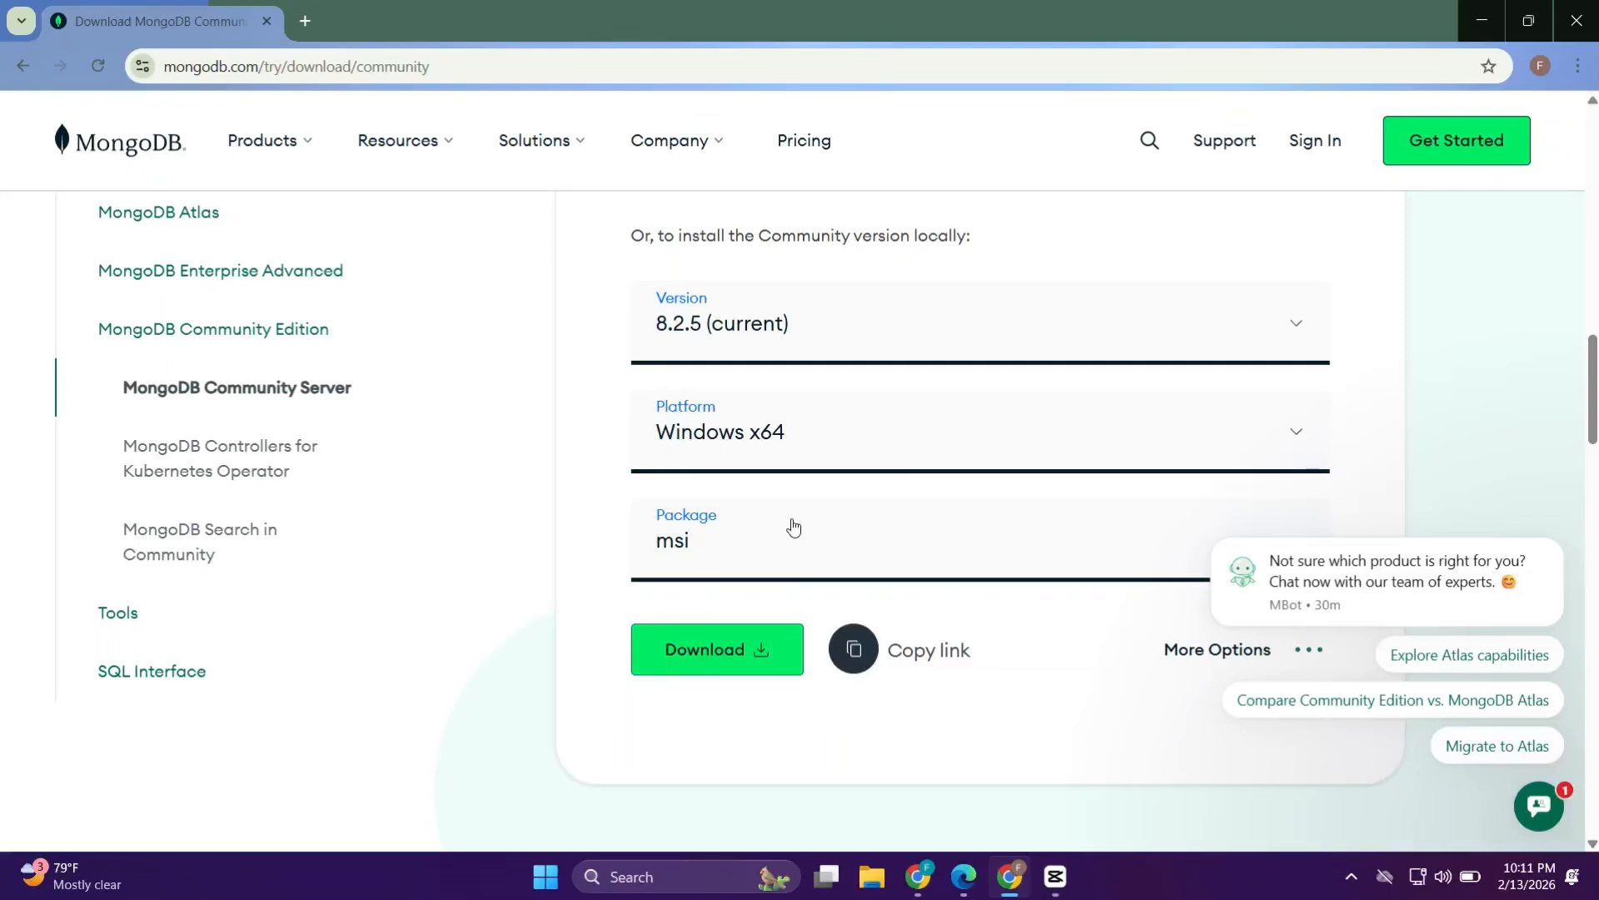
Download the msi installer and open the browser's downloads list
{"action": "left_click", "coordinate": [704, 649]}
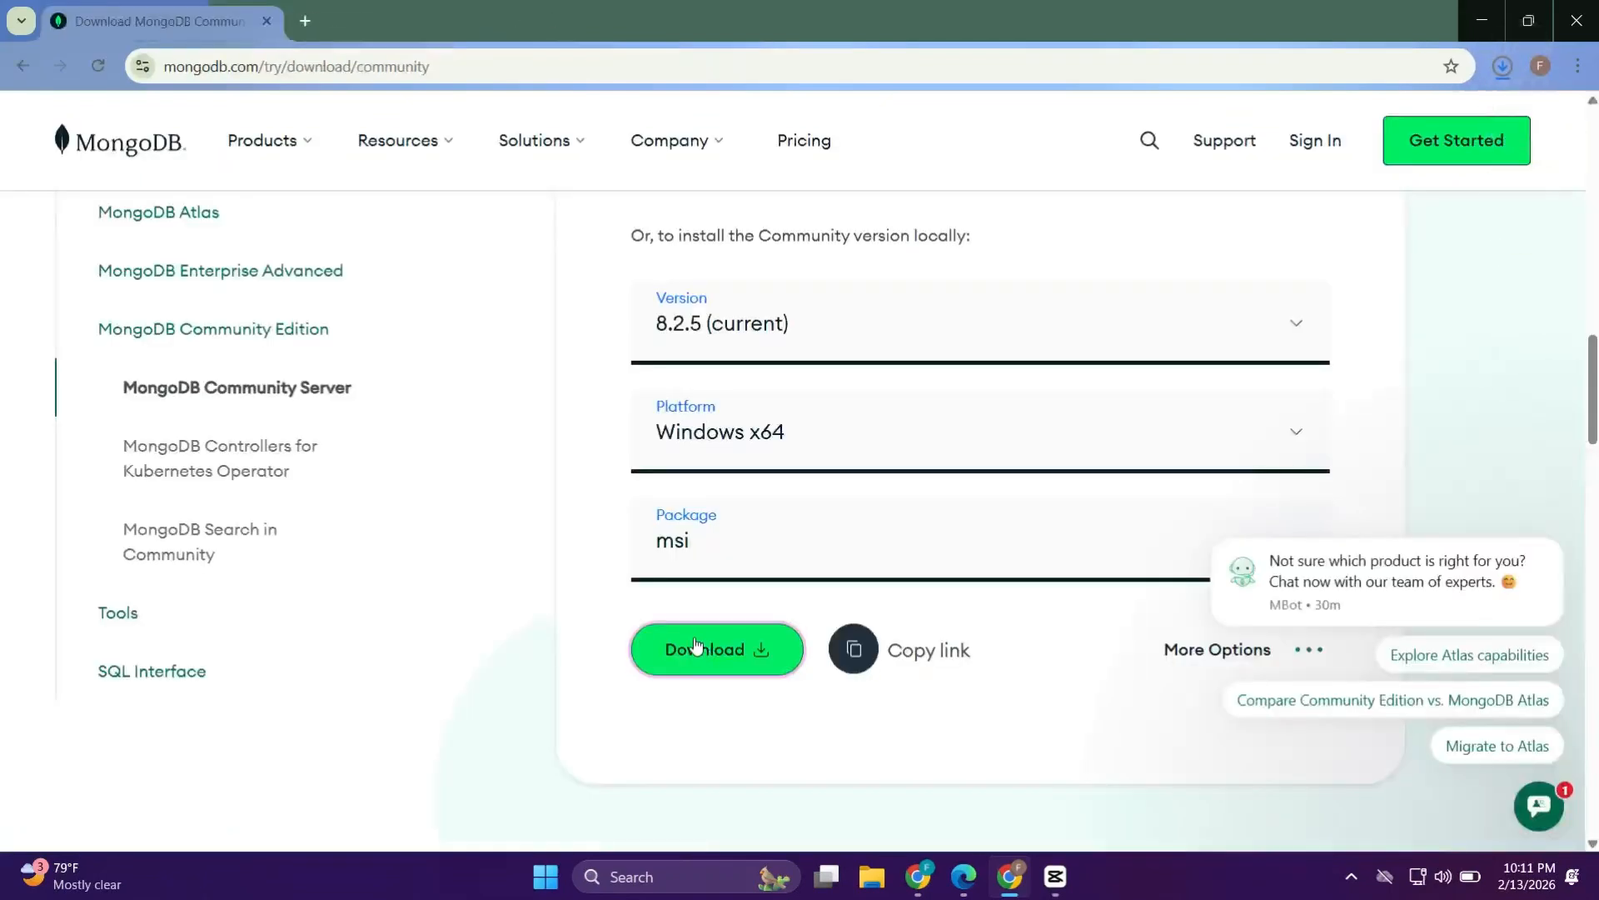
{"action": "left_click", "coordinate": [1502, 67]}
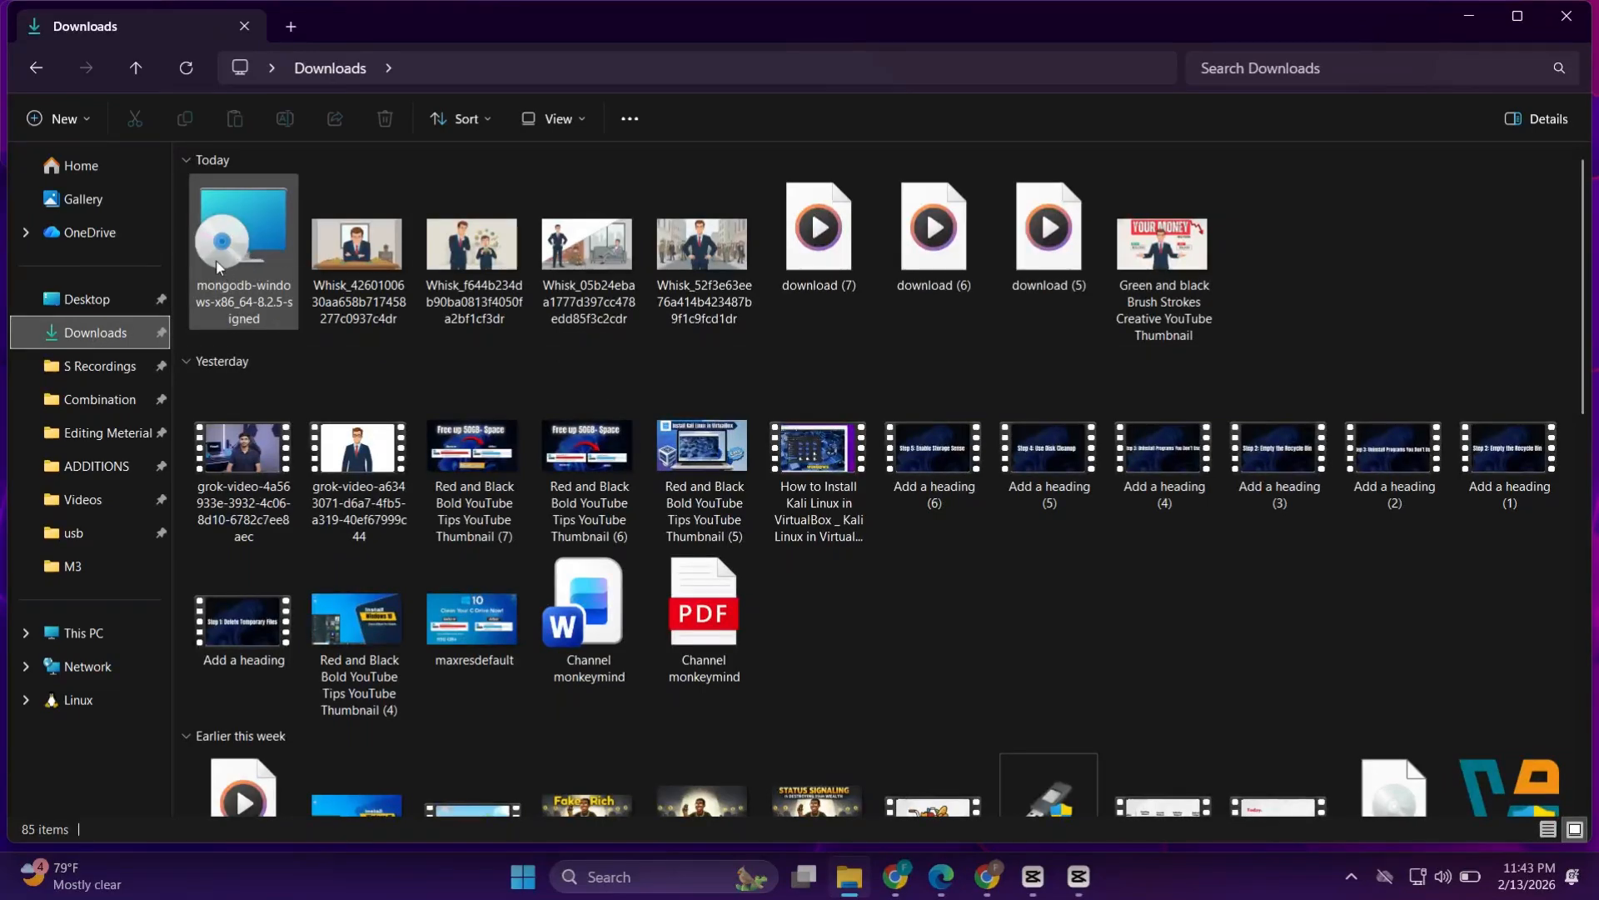
Launch the mongodb-windows-x86_64-8.2.5-signed installer from the Downloads folder
{"action": "left_click", "coordinate": [240, 241]}
{"action": "right_click", "coordinate": [240, 242]}
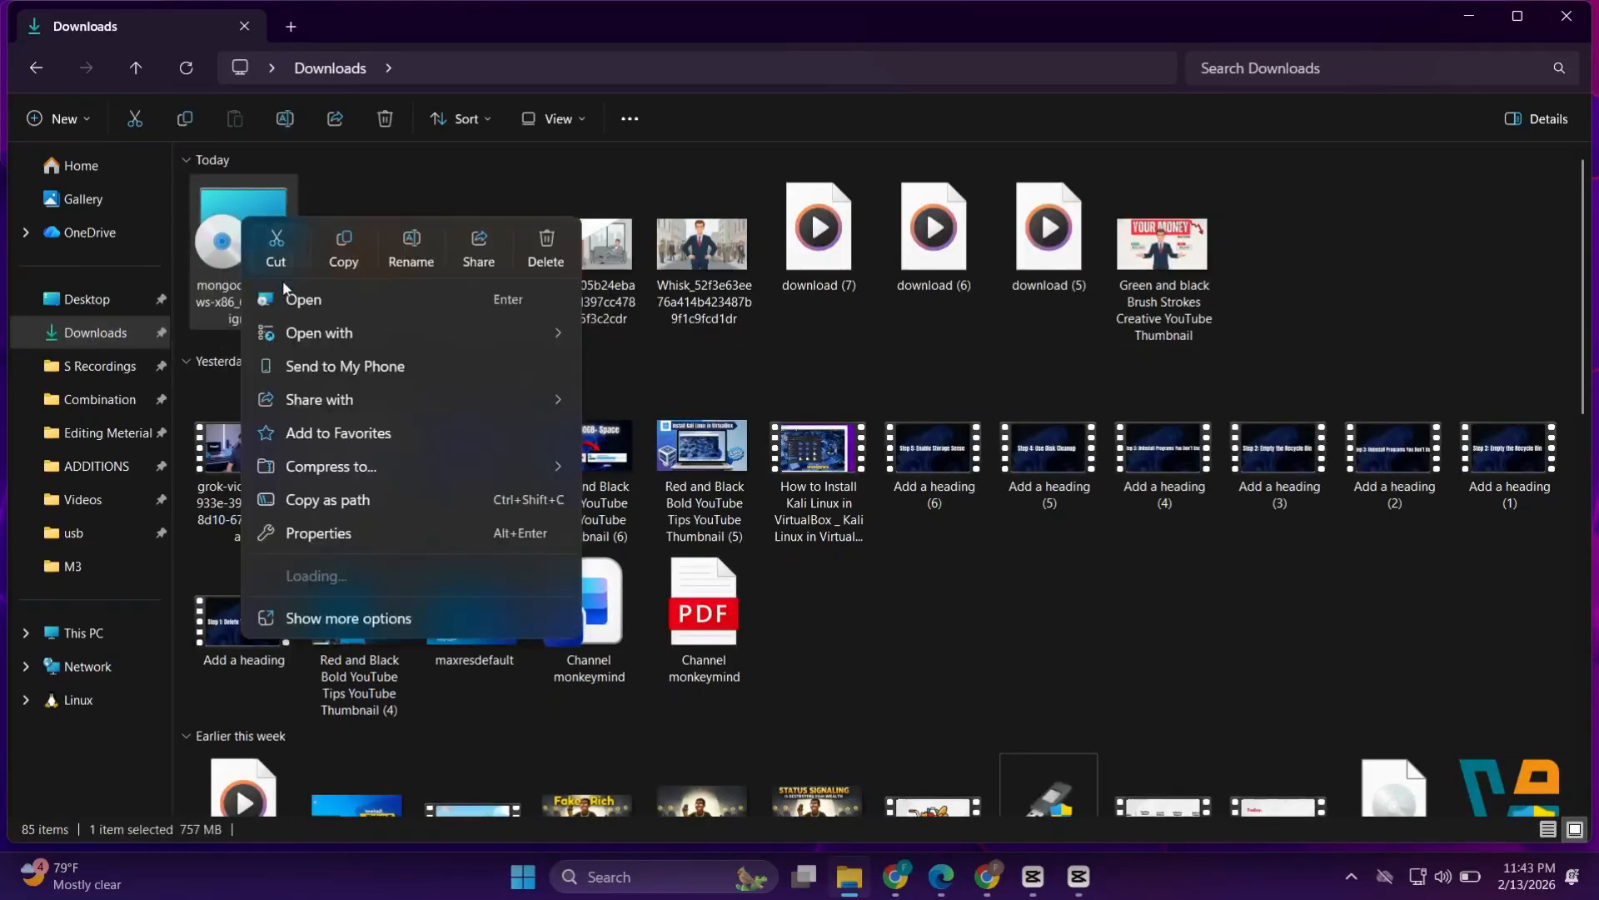
{"action": "left_click", "coordinate": [292, 301]}
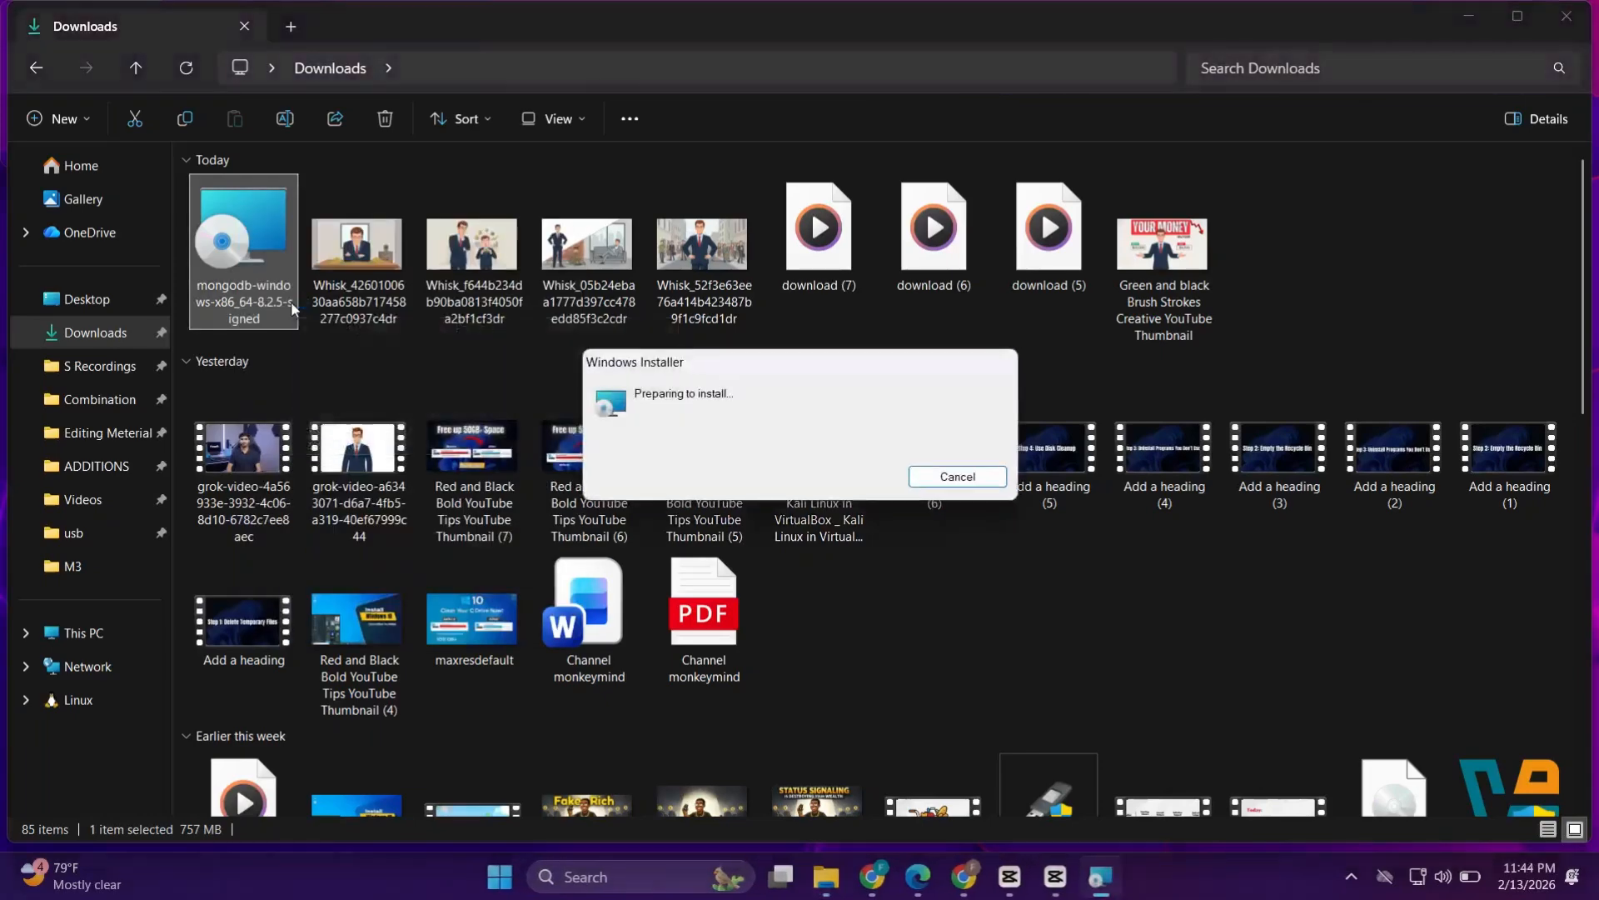
{"action": "left_click", "coordinate": [1476, 18]}
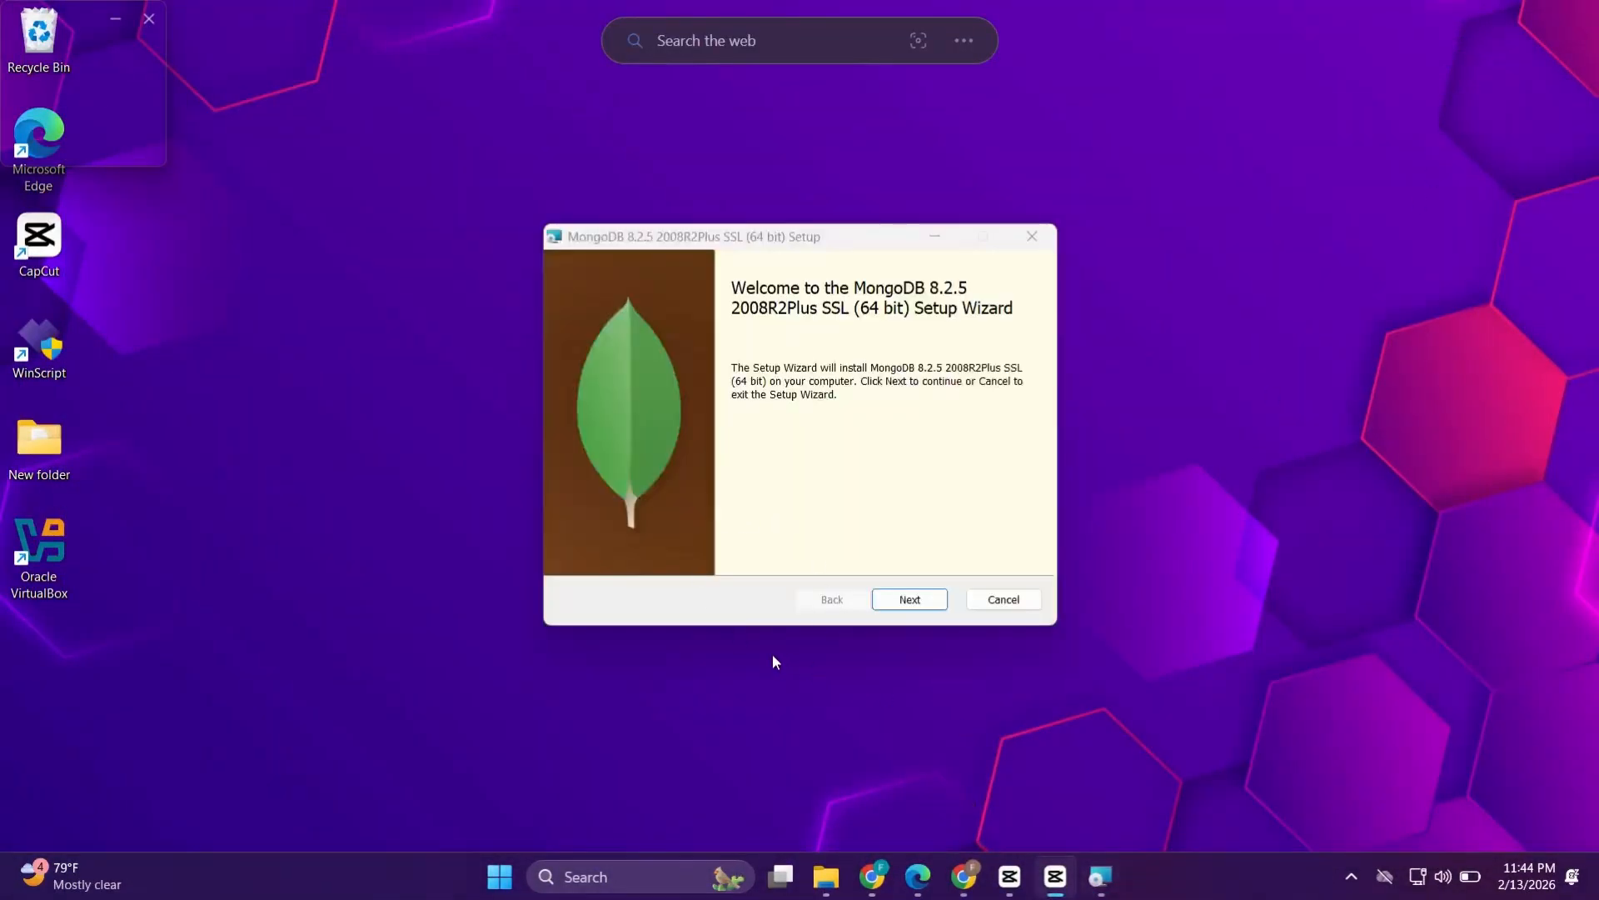
Advance past the setup wizard's welcome page and accept the license agreement terms
{"action": "left_click", "coordinate": [909, 601]}
{"action": "left_click", "coordinate": [911, 603]}
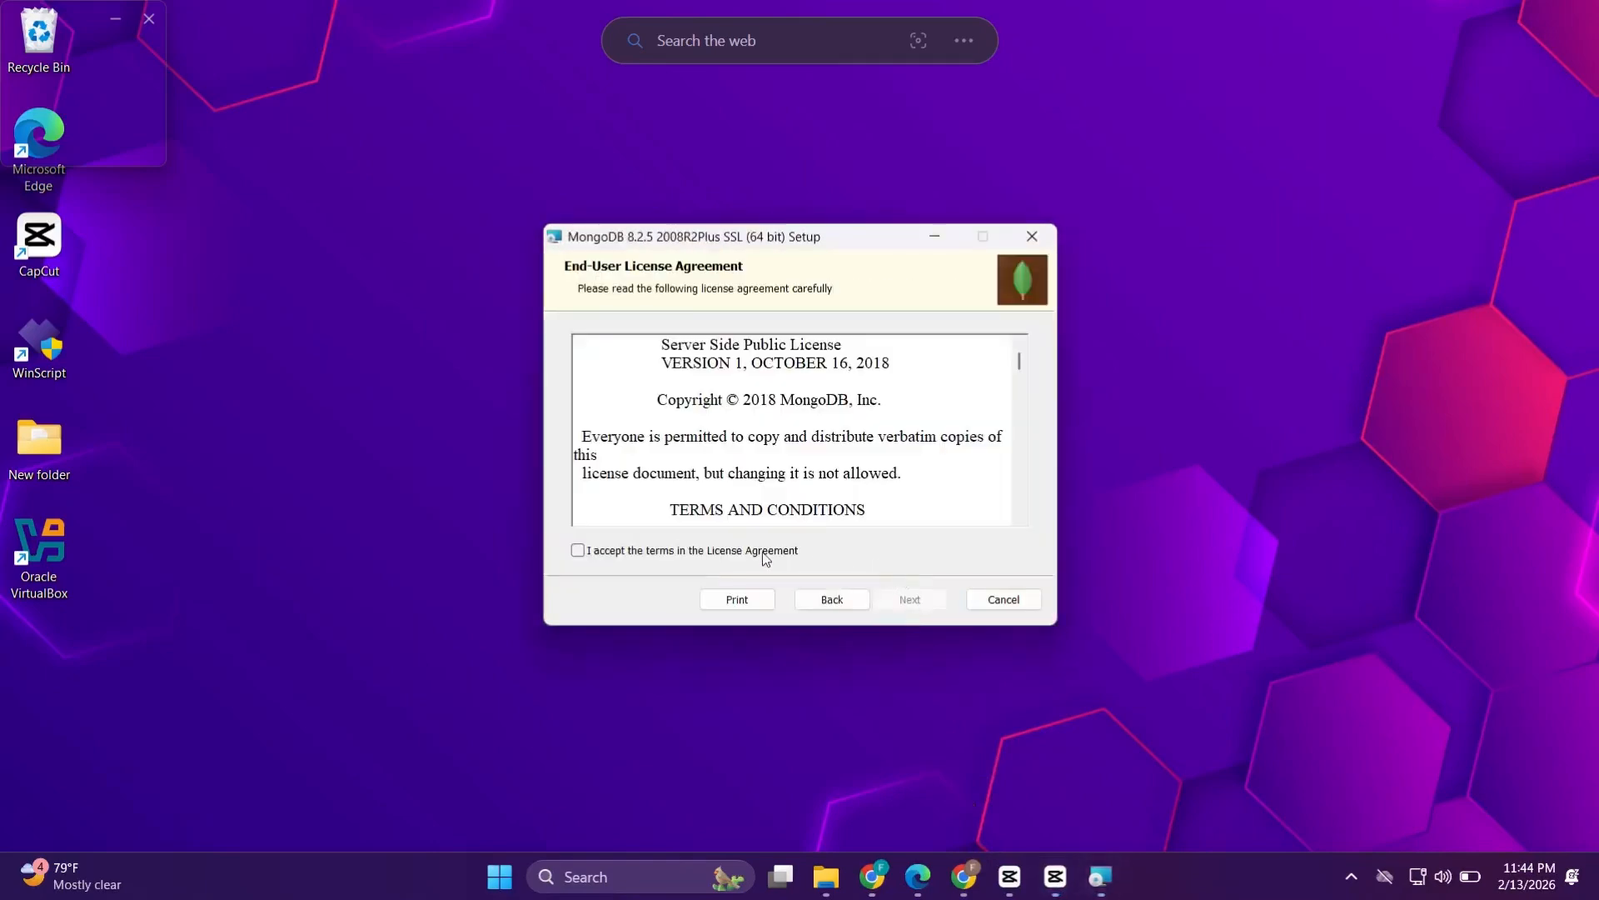
{"action": "scroll", "coordinate": [722, 497], "scroll_direction": "down", "scroll_amount": 8}
{"action": "scroll", "coordinate": [723, 497], "scroll_direction": "down", "scroll_amount": 10}
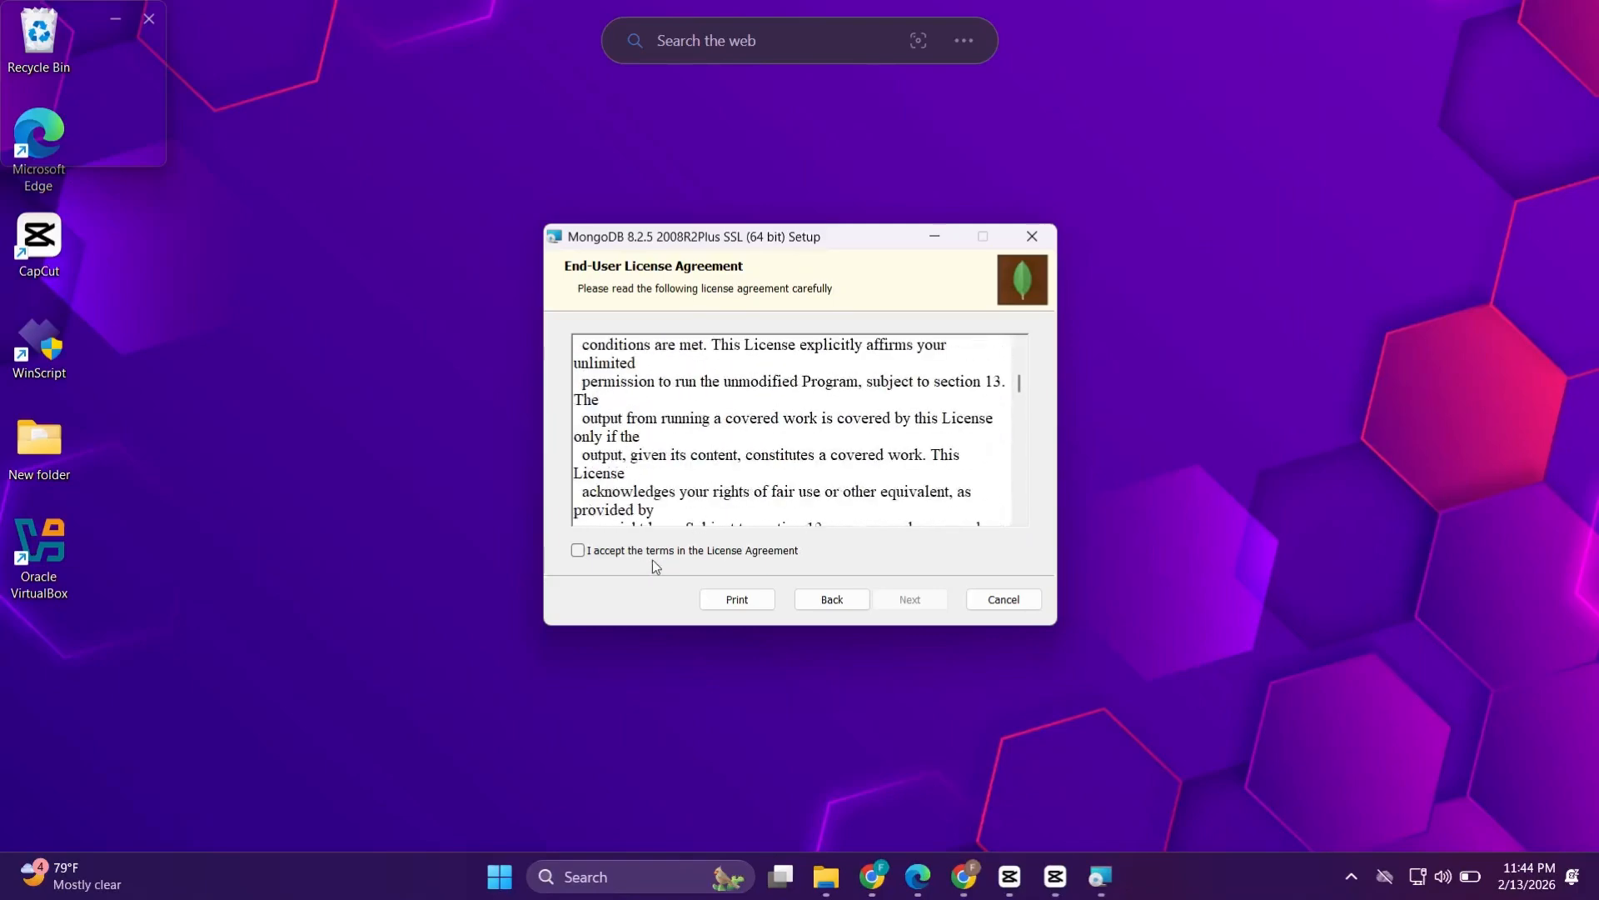
{"action": "left_click", "coordinate": [588, 551]}
{"action": "left_click", "coordinate": [909, 599]}
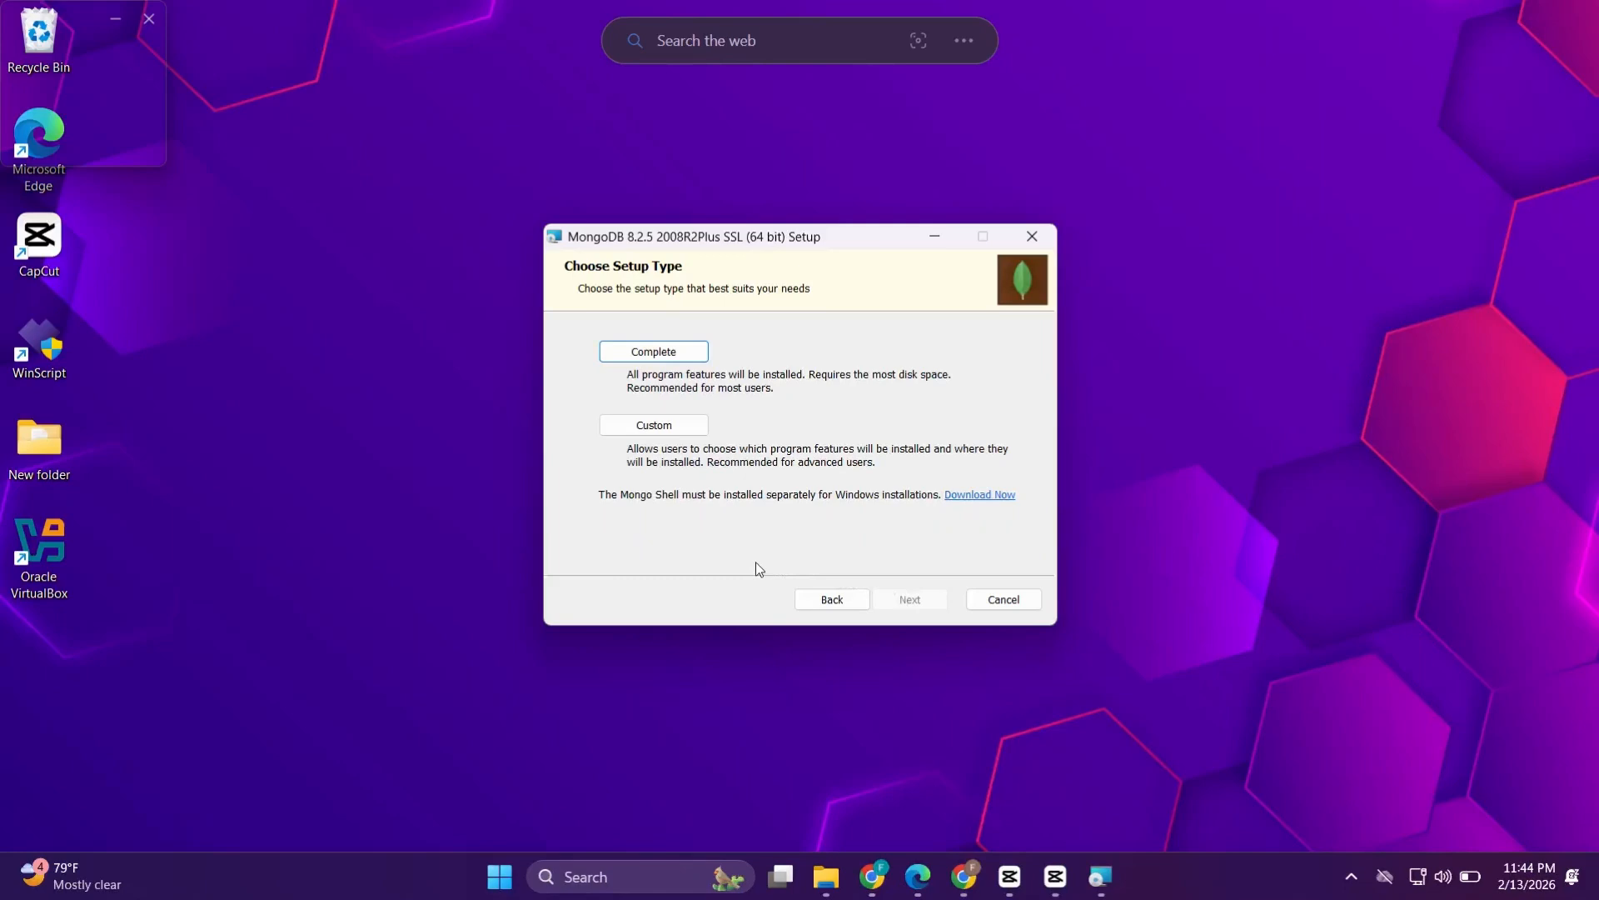
Choose the Complete setup type and keep the default service configuration and data and log directories
{"action": "left_click", "coordinate": [663, 351]}
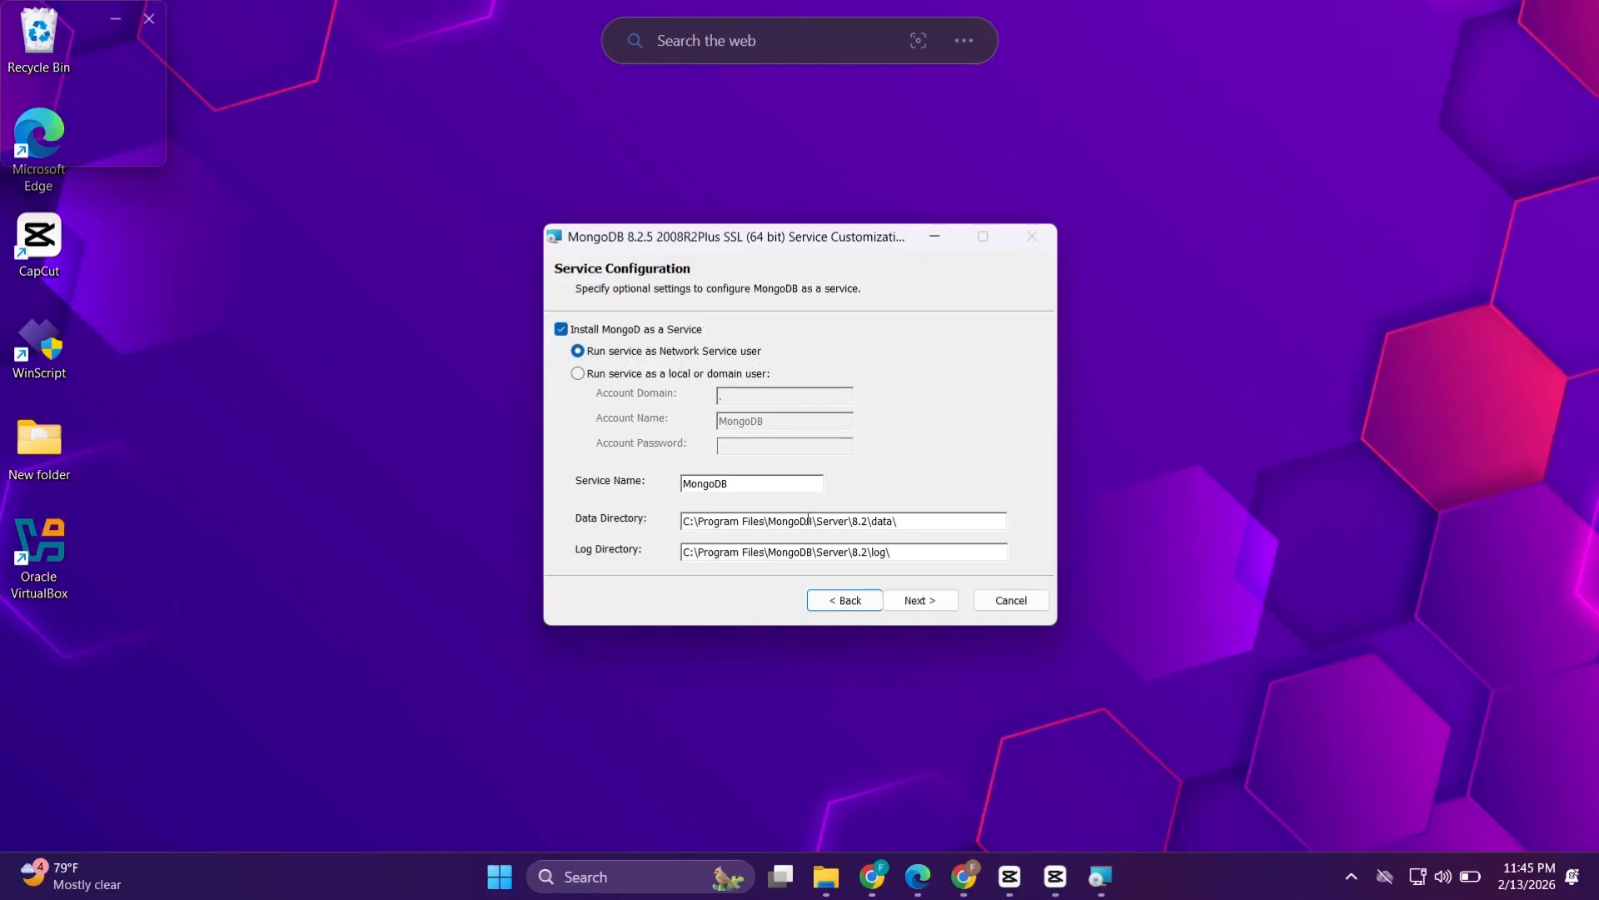
{"action": "left_click_drag", "start_coordinate": [898, 521], "coordinate": [683, 522]}
{"action": "left_click", "coordinate": [909, 522]}
{"action": "left_click_drag", "start_coordinate": [910, 552], "coordinate": [888, 551]}
{"action": "left_click", "coordinate": [917, 600]}
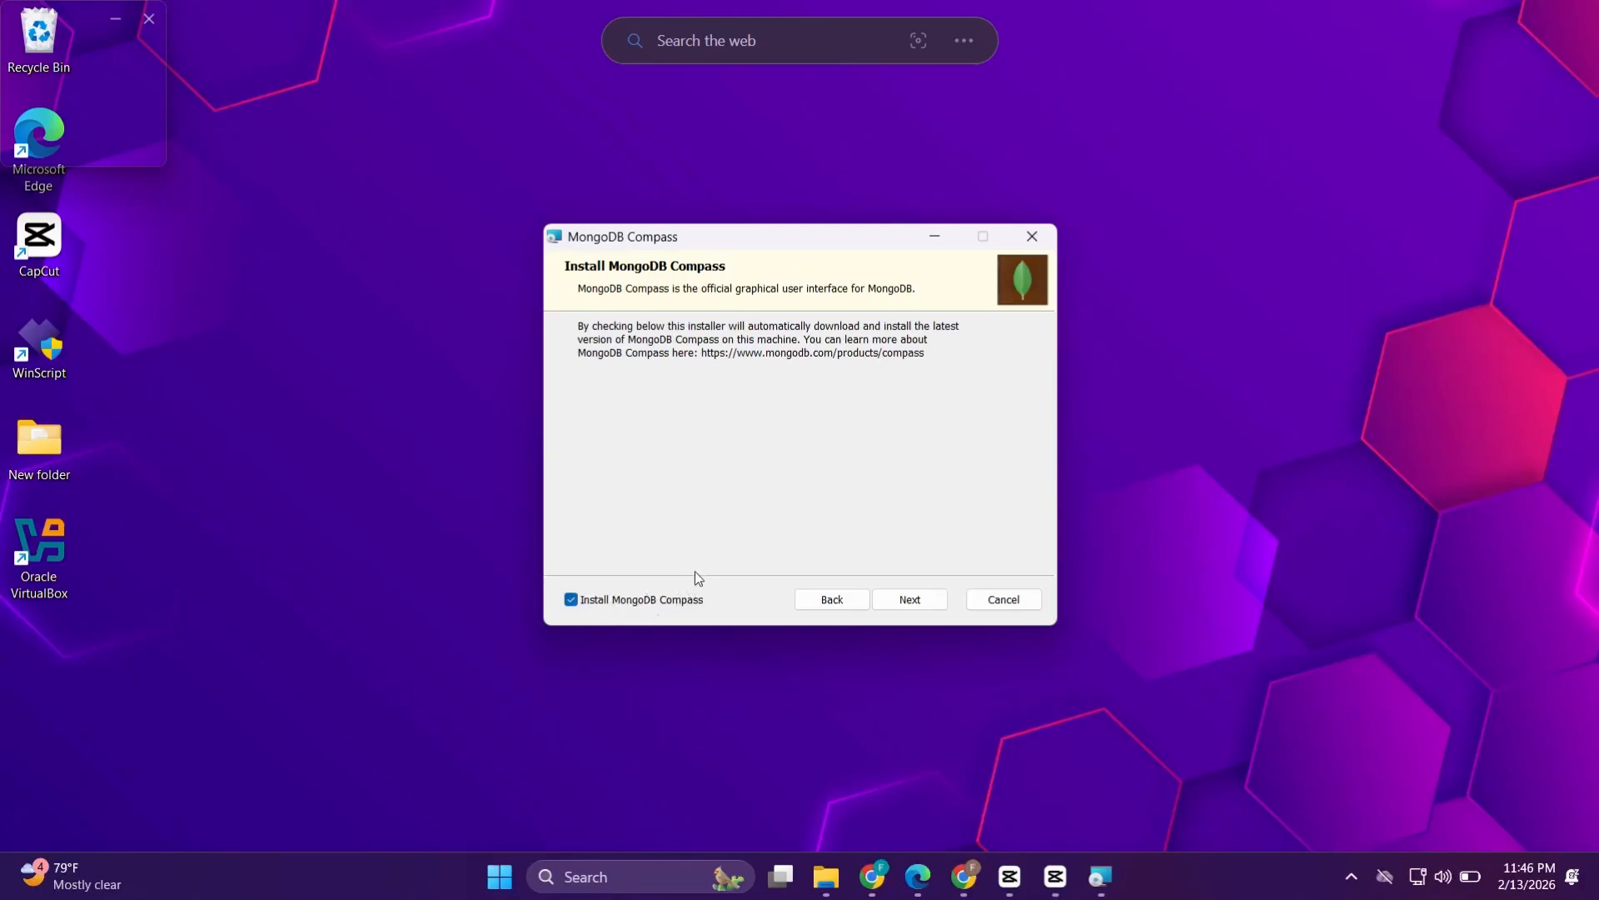
Keep Install MongoDB Compass checked, run the installation, and finish the setup wizard
{"action": "left_click", "coordinate": [908, 606]}
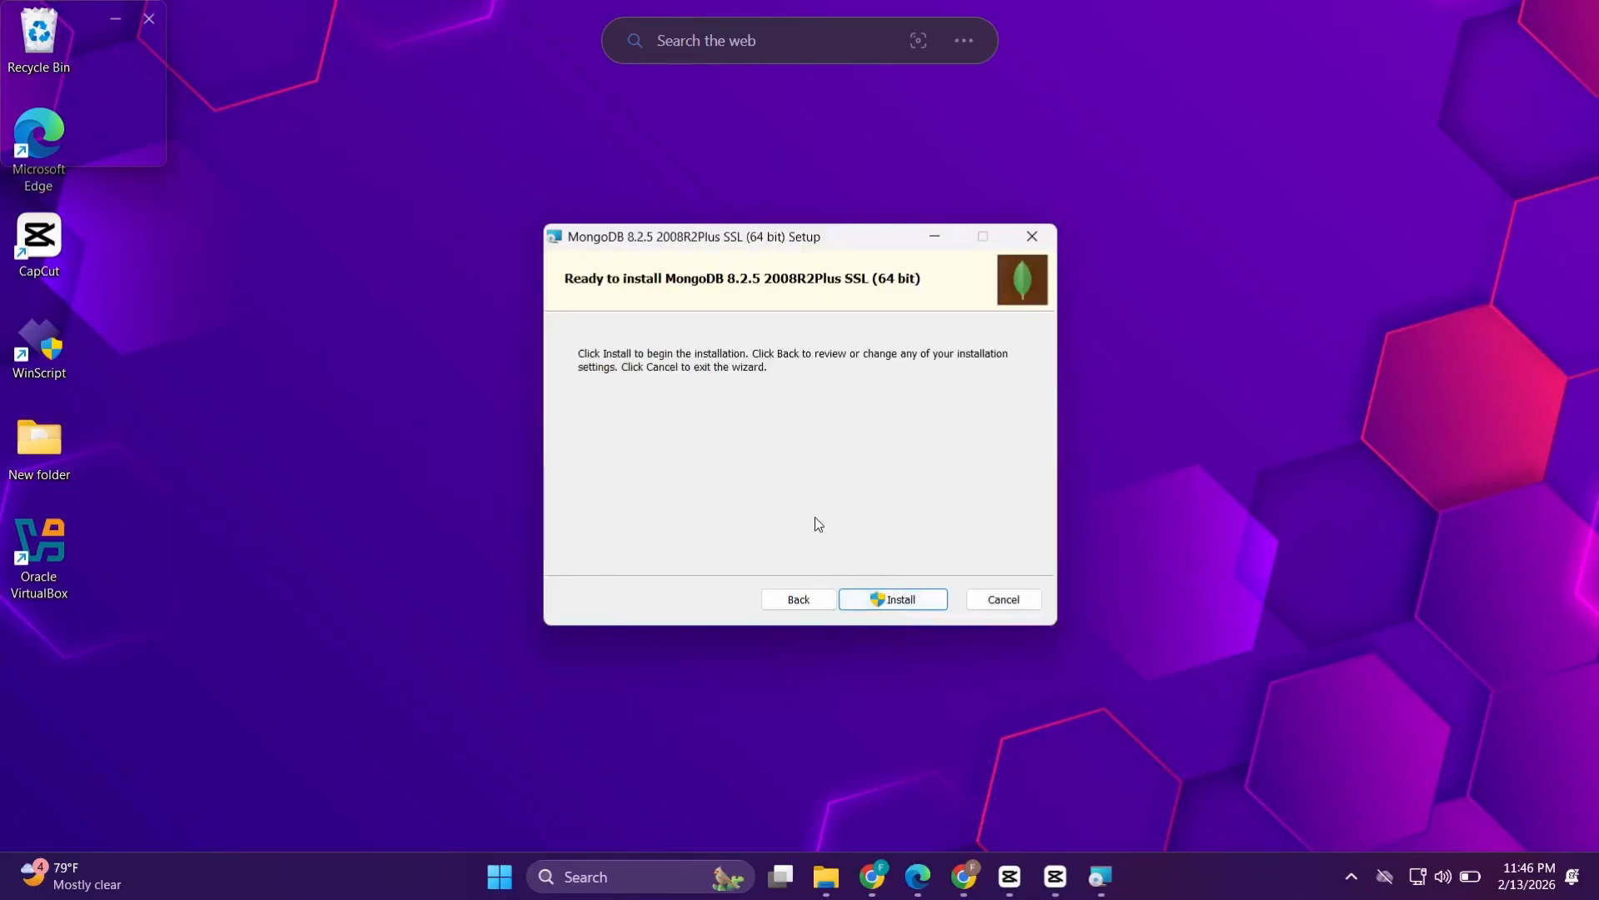
{"action": "left_click", "coordinate": [891, 605]}
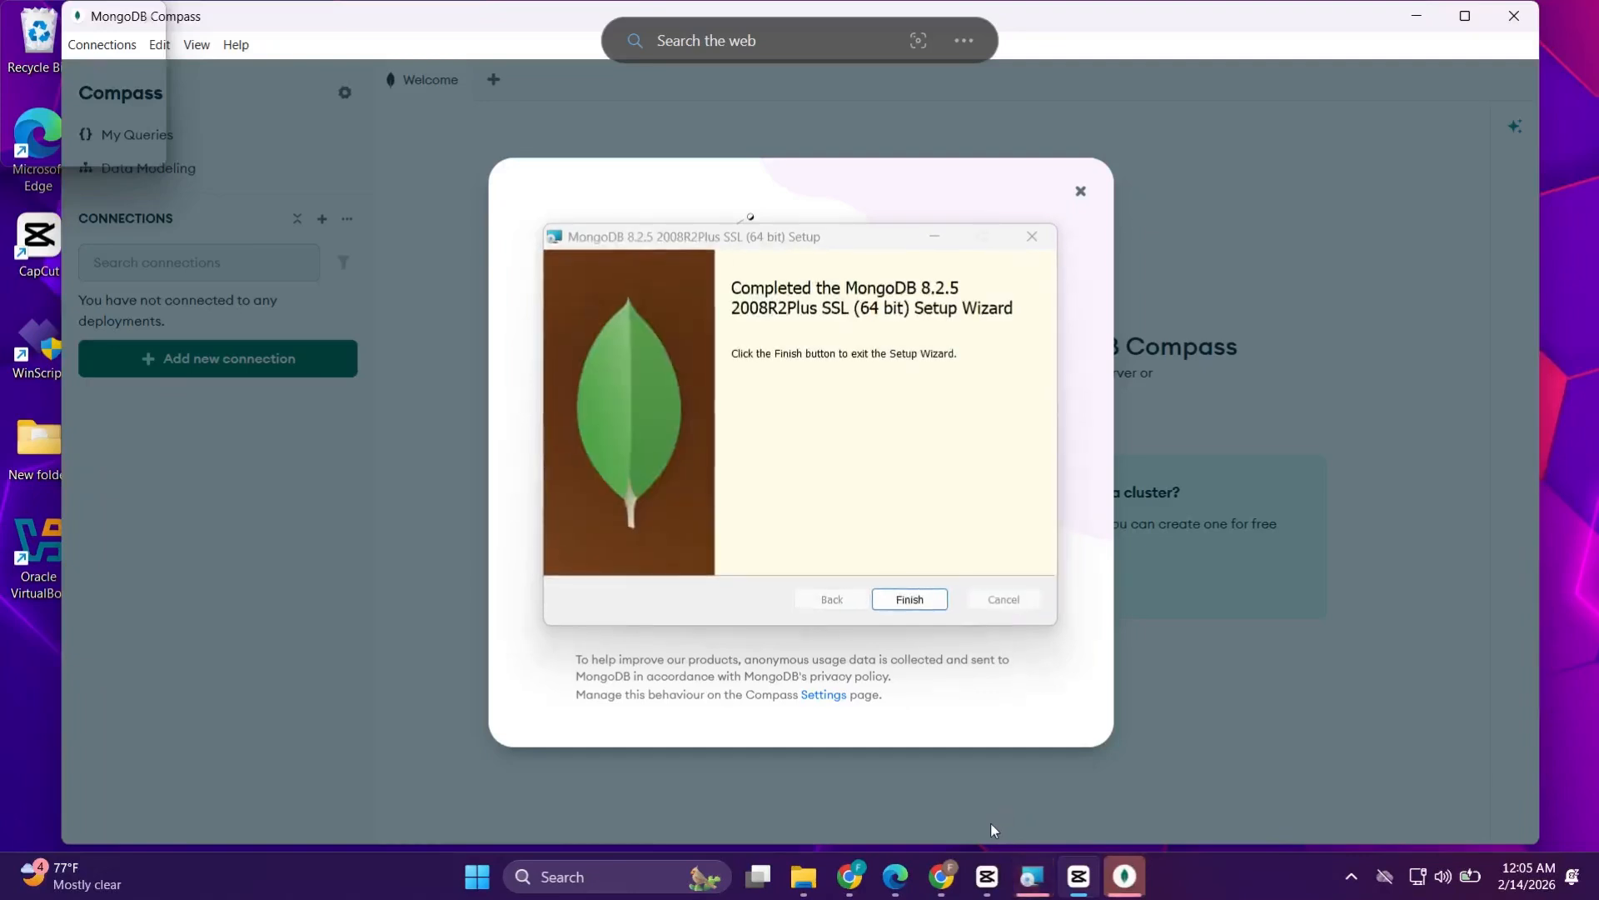
{"action": "left_click", "coordinate": [914, 604]}
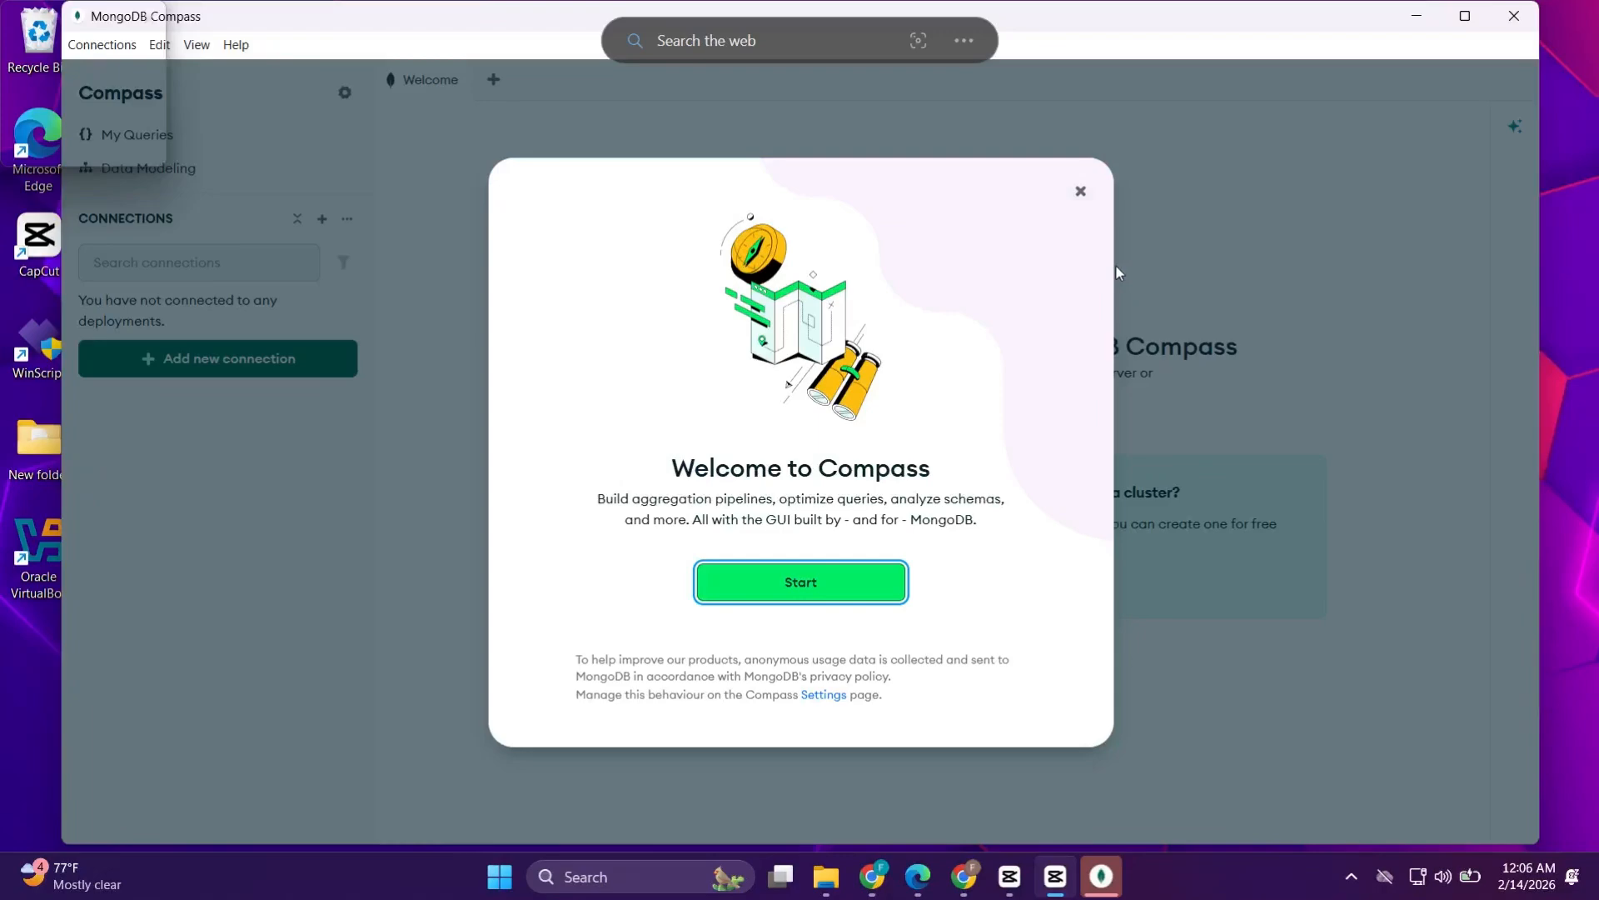
Dismiss the Compass welcome dialog and close Compass
{"action": "left_click", "coordinate": [1081, 192]}
{"action": "left_click", "coordinate": [1514, 17]}
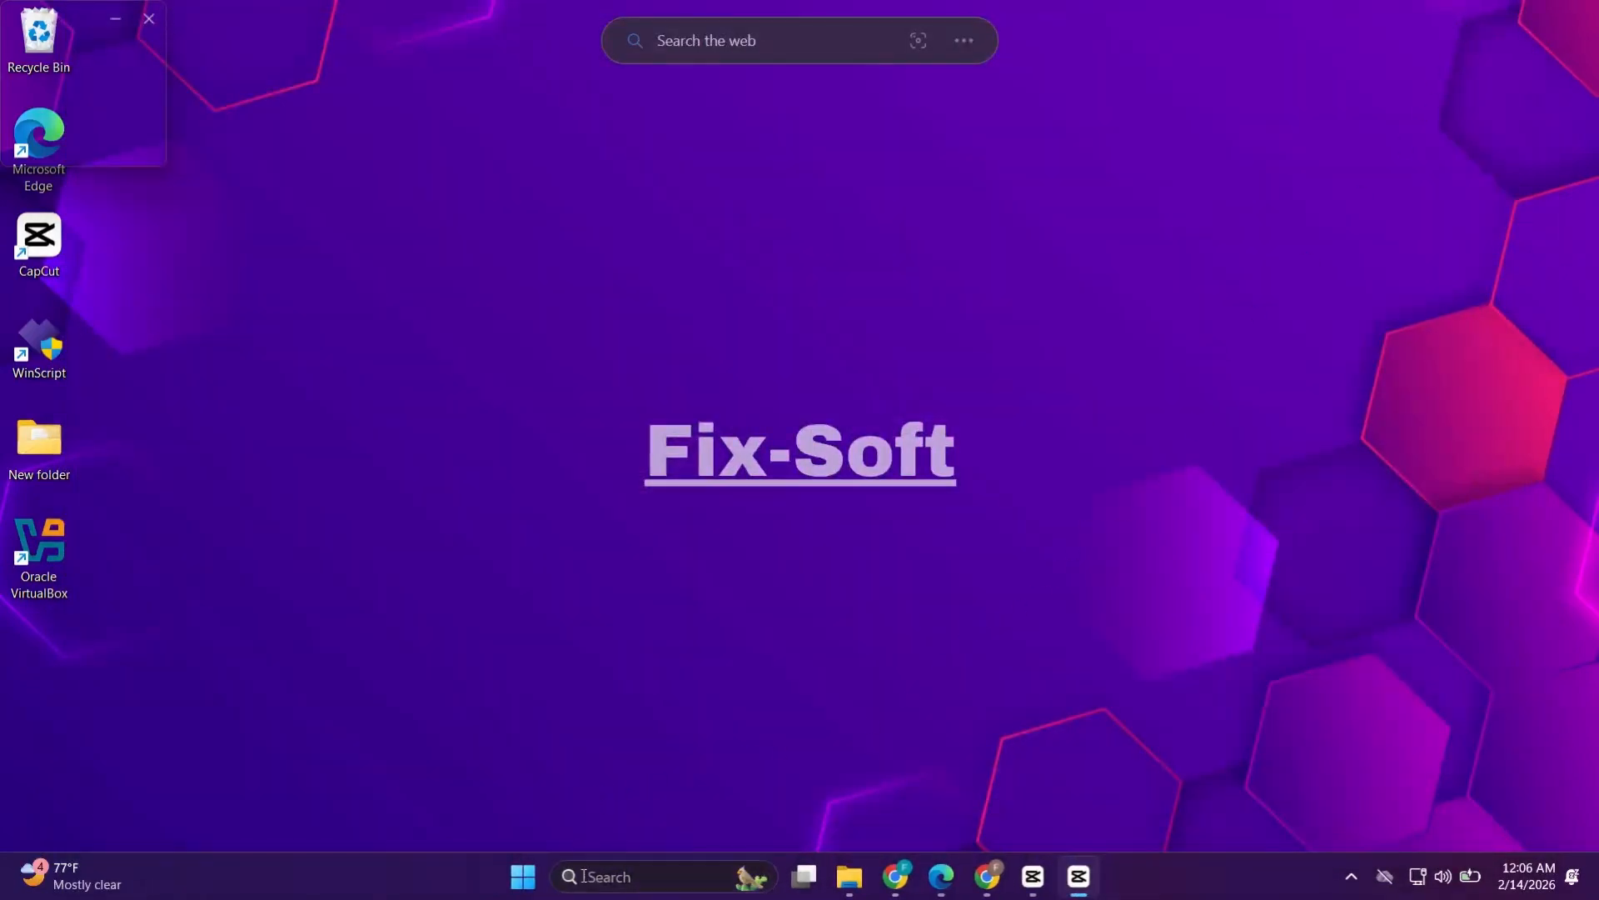
Search Windows for mongoDB Compass and open the app
{"action": "left_click", "coordinate": [585, 876]}
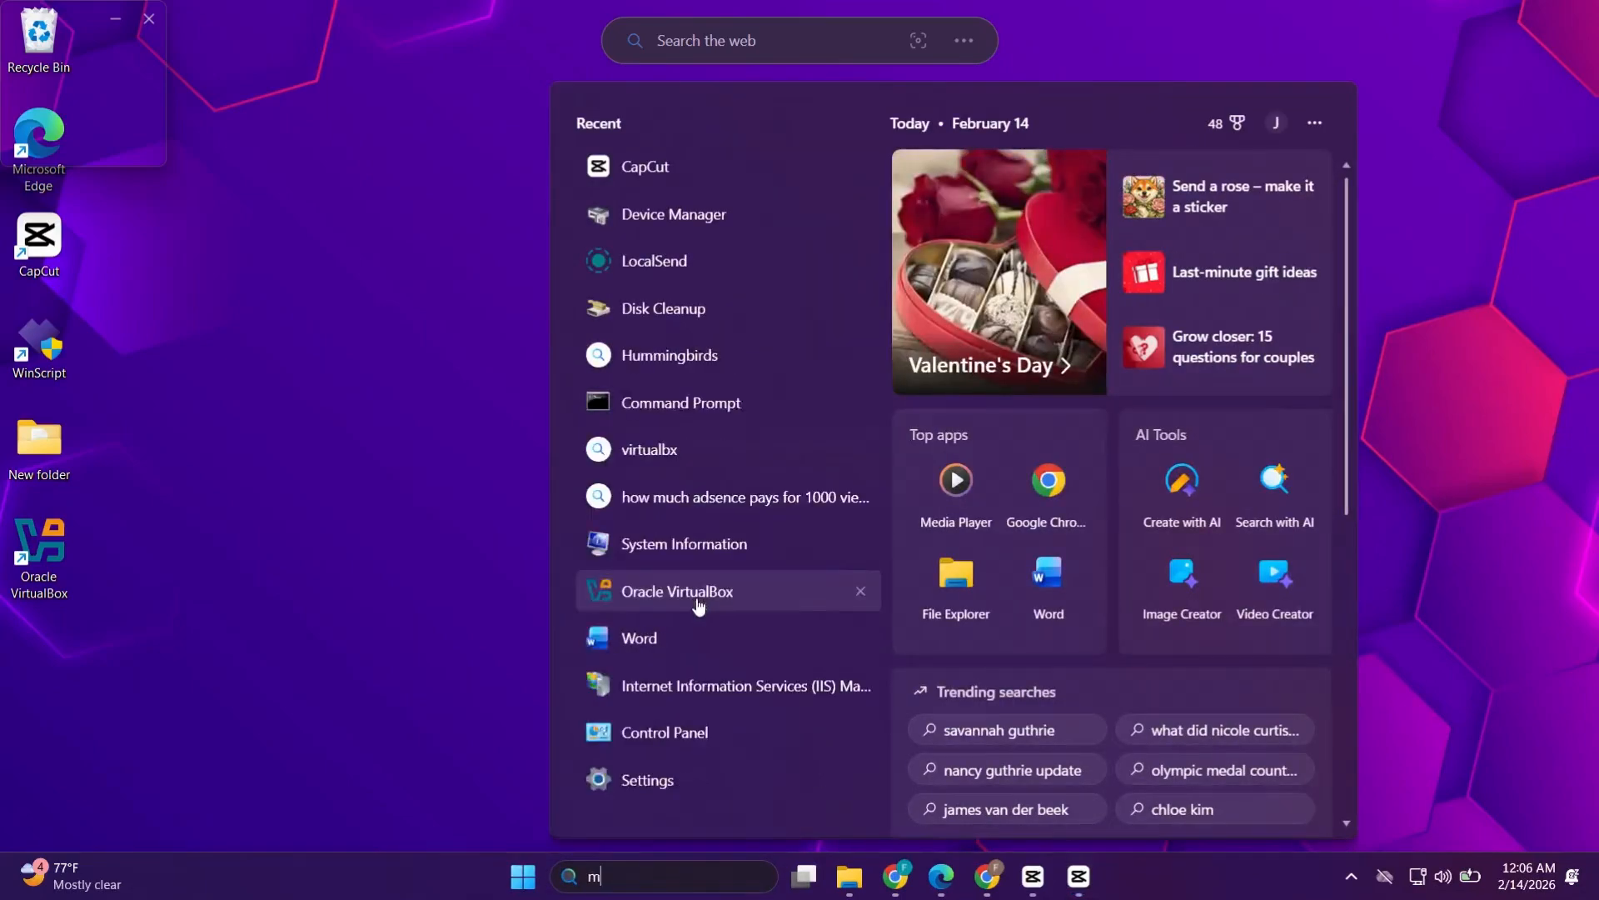
{"action": "type", "text": "mon"}
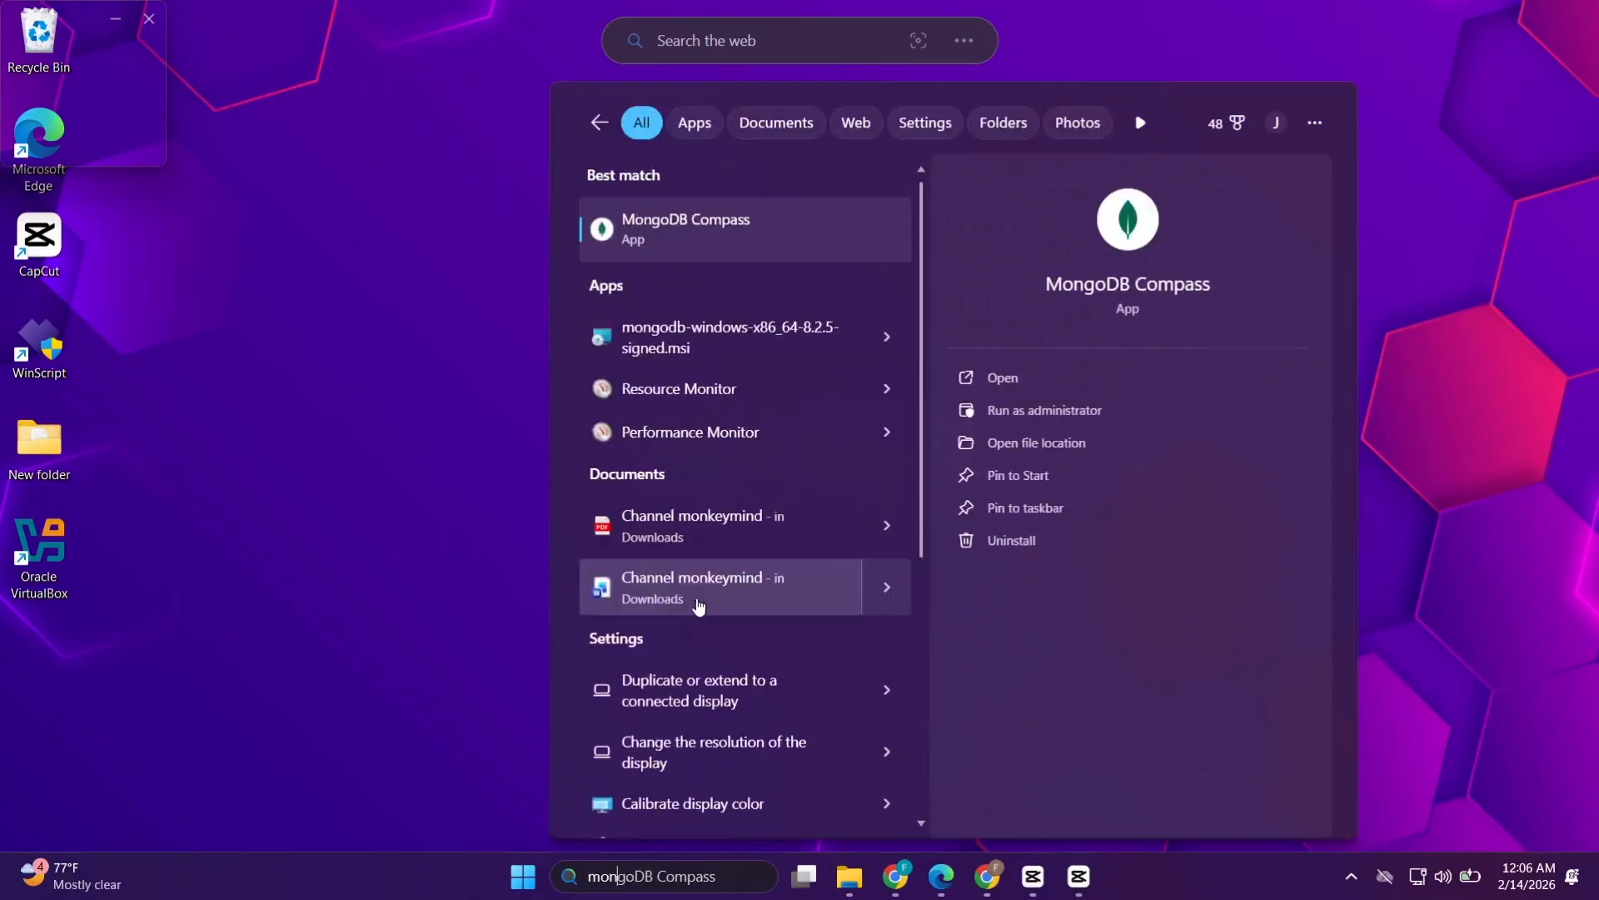
{"action": "left_click", "coordinate": [1106, 287]}
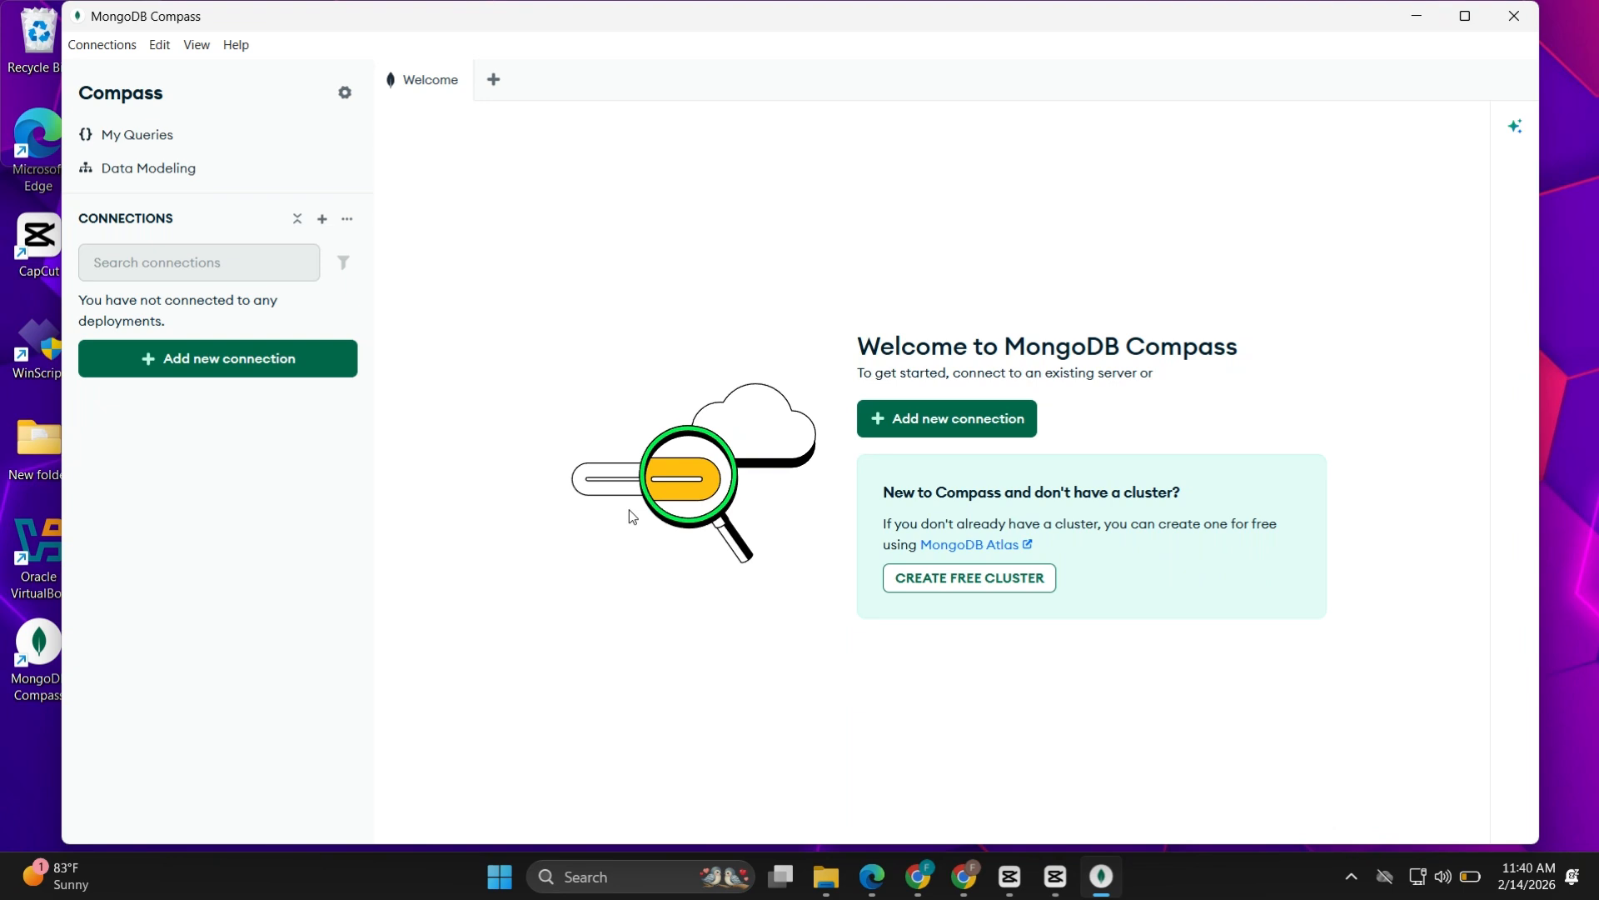
Add a new connection using the default URI mongodb://localhost:27017/ and connect to it
{"action": "left_click", "coordinate": [230, 358]}
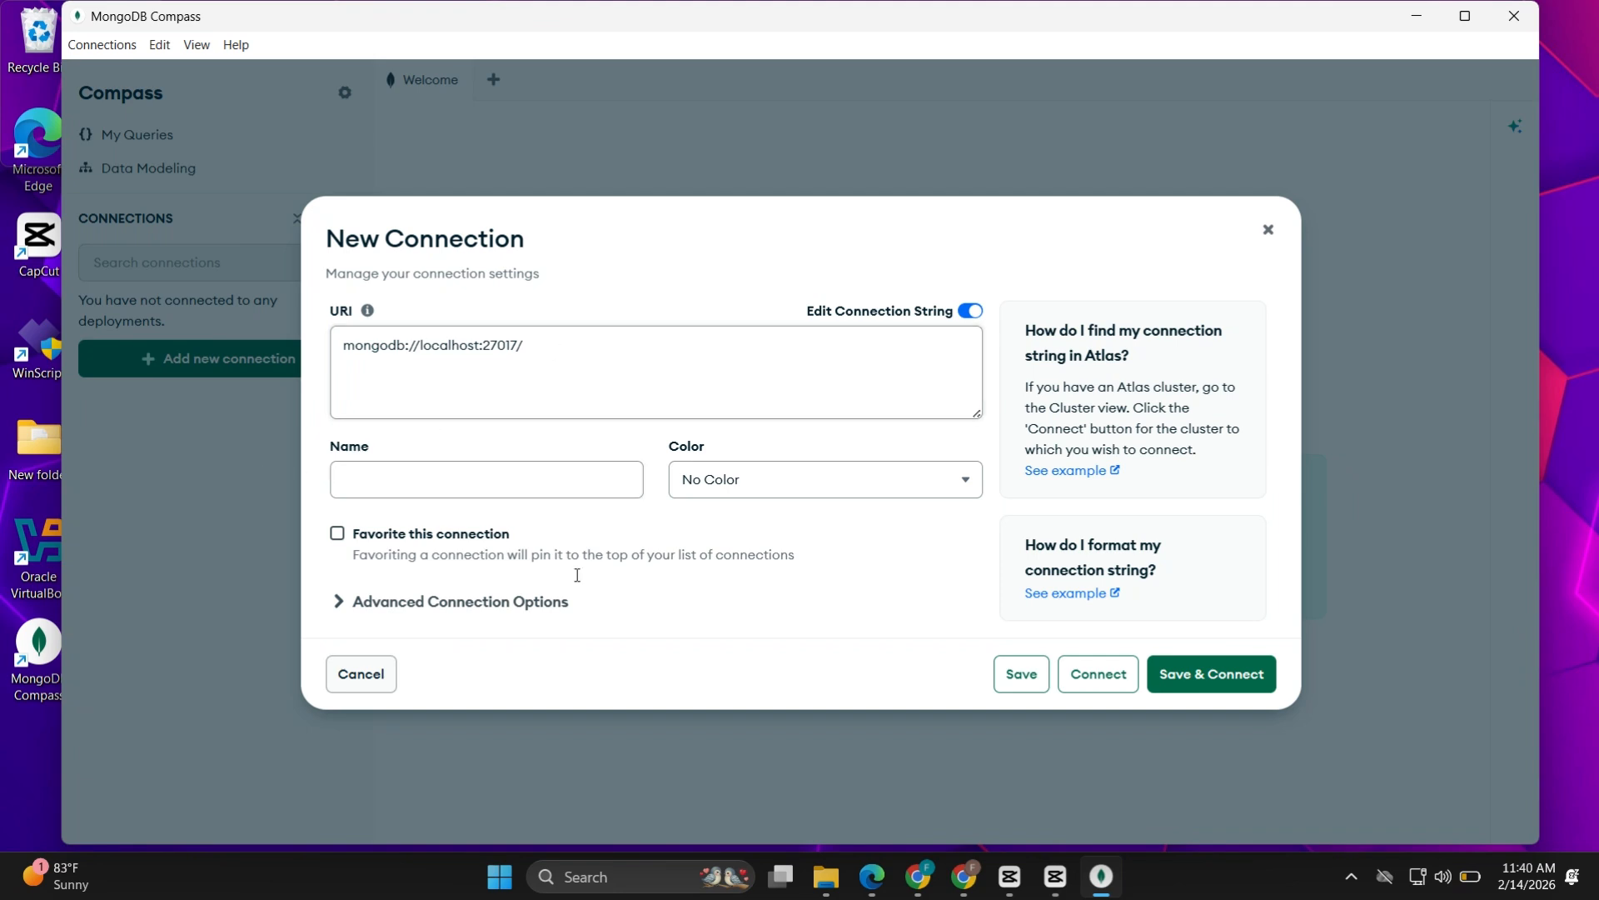
{"action": "double_click", "coordinate": [487, 345]}
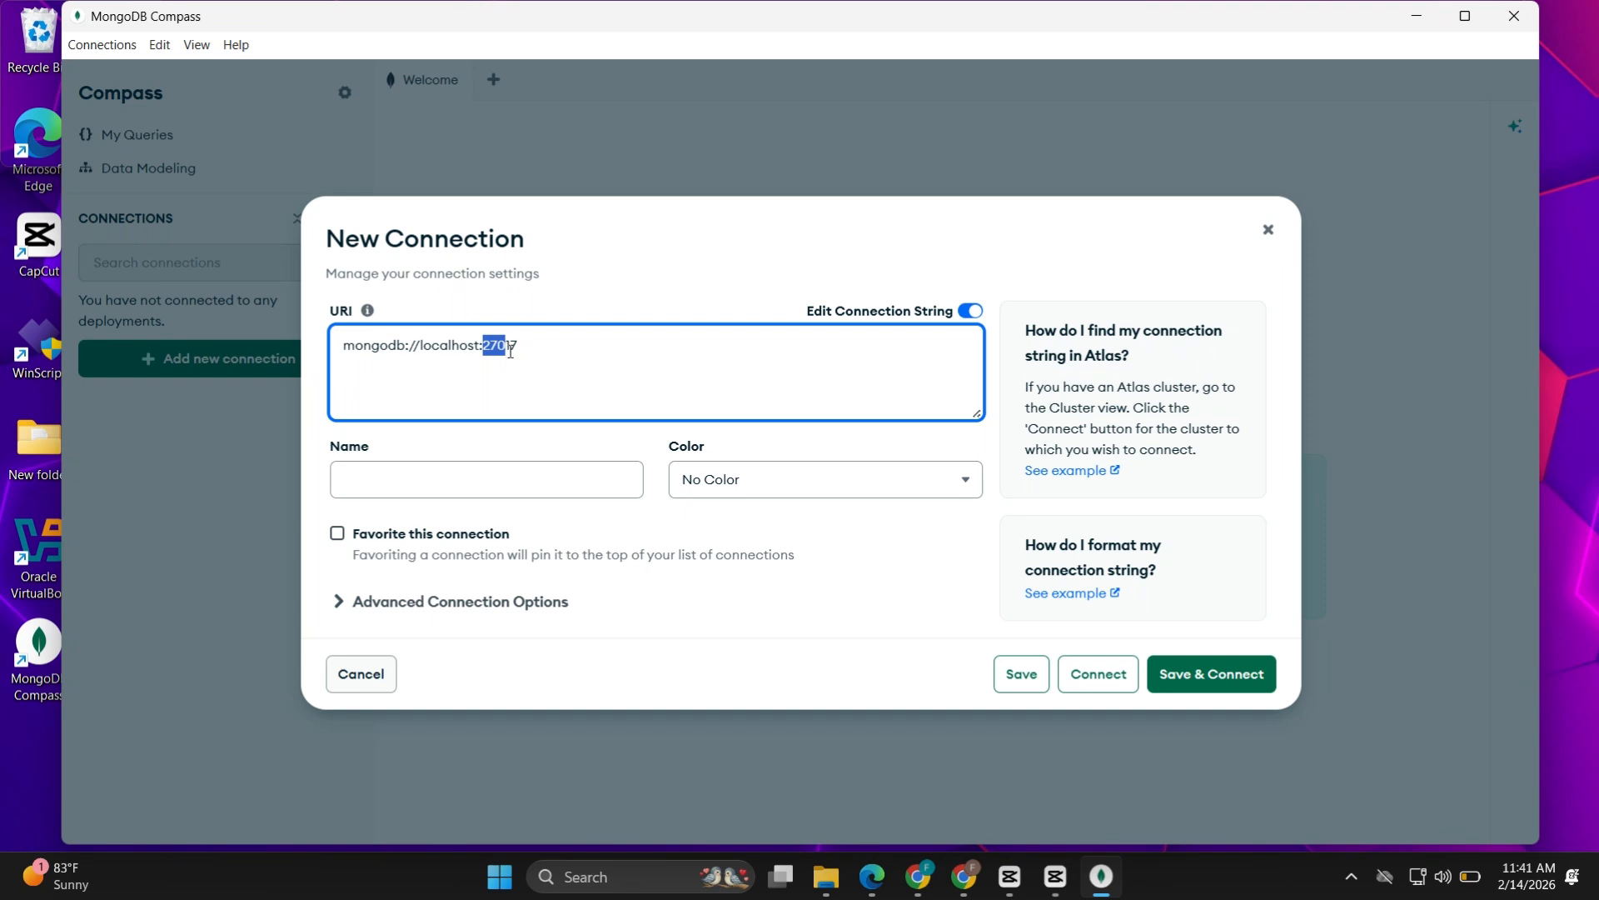
{"action": "left_click", "coordinate": [593, 402]}
{"action": "key", "text": "BackSpace"}
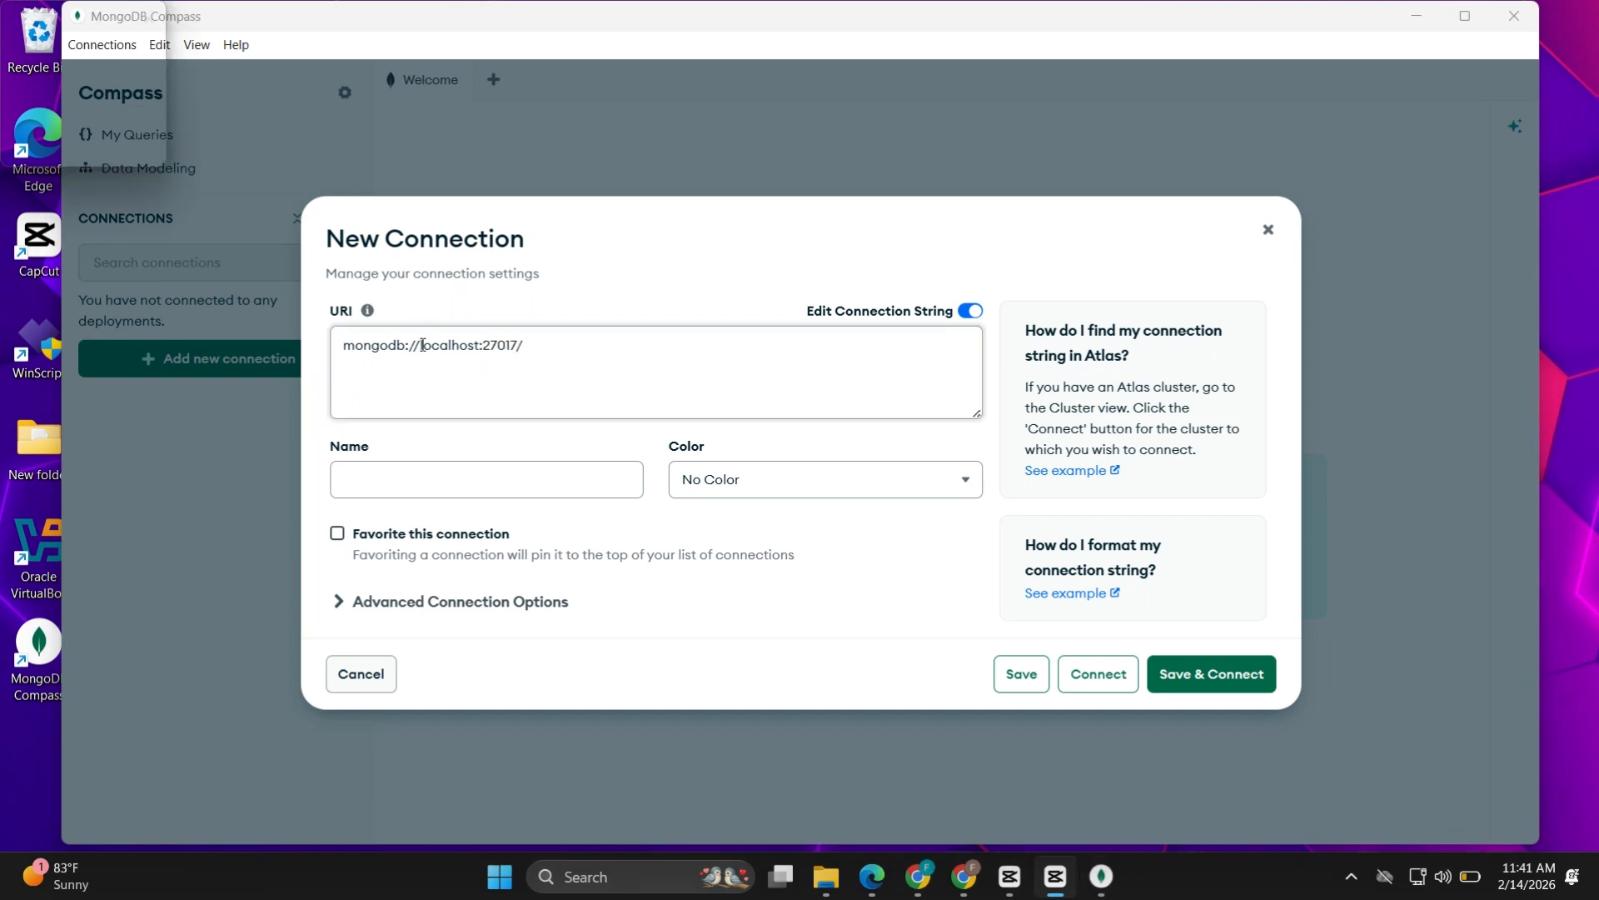
{"action": "left_click_drag", "start_coordinate": [421, 346], "coordinate": [480, 346]}
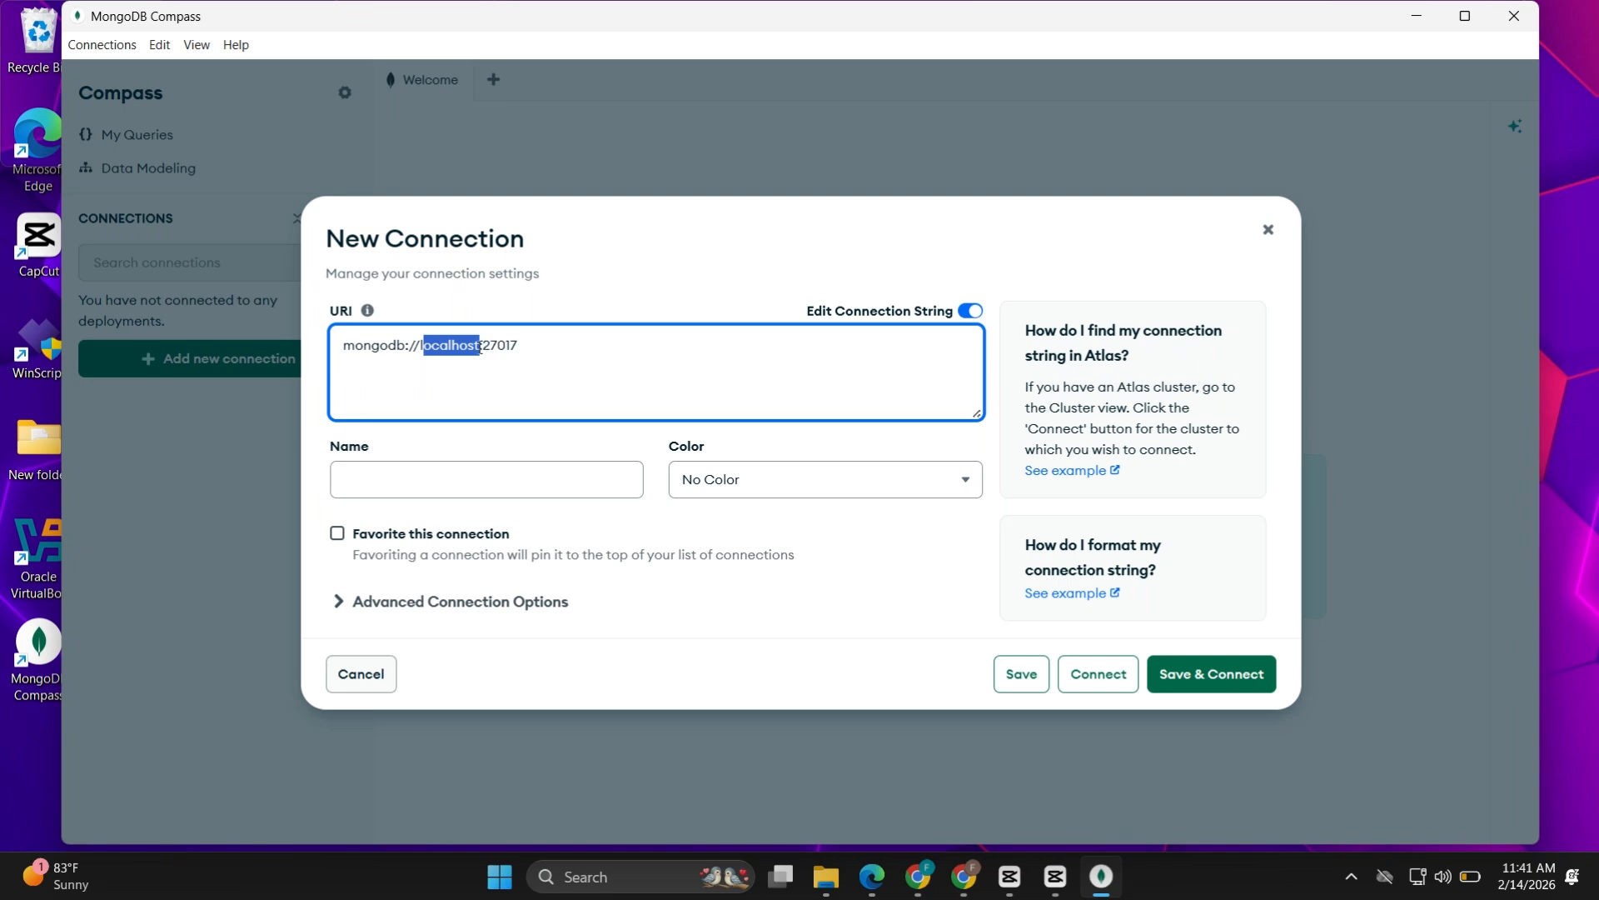
{"action": "double_click", "coordinate": [514, 345]}
{"action": "left_click", "coordinate": [588, 367]}
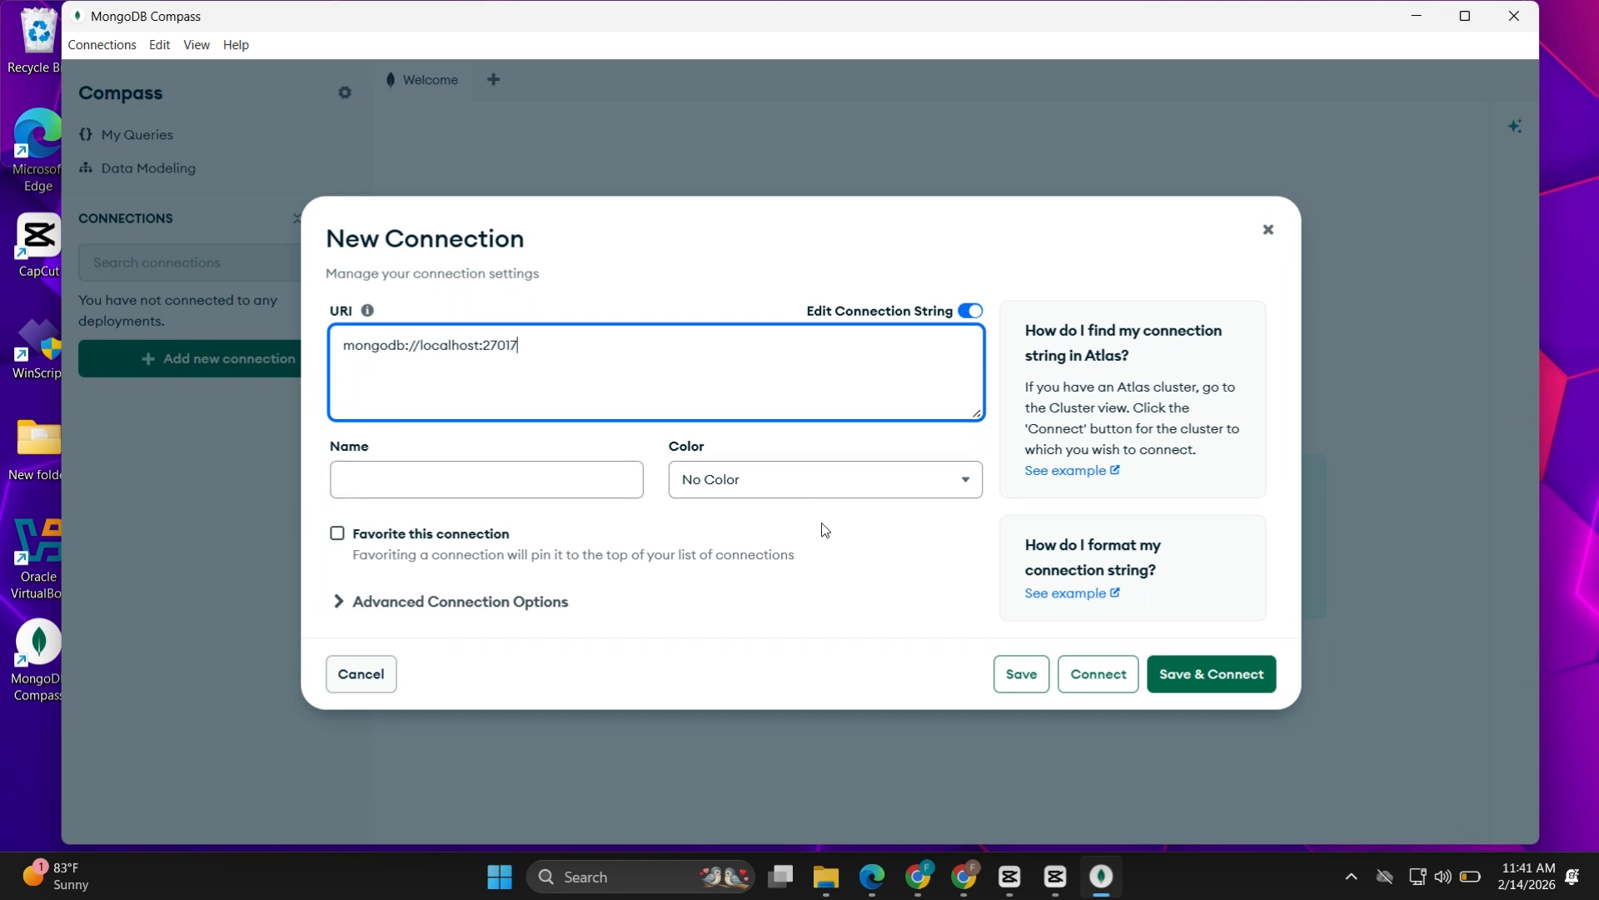
{"action": "left_click", "coordinate": [1124, 680]}
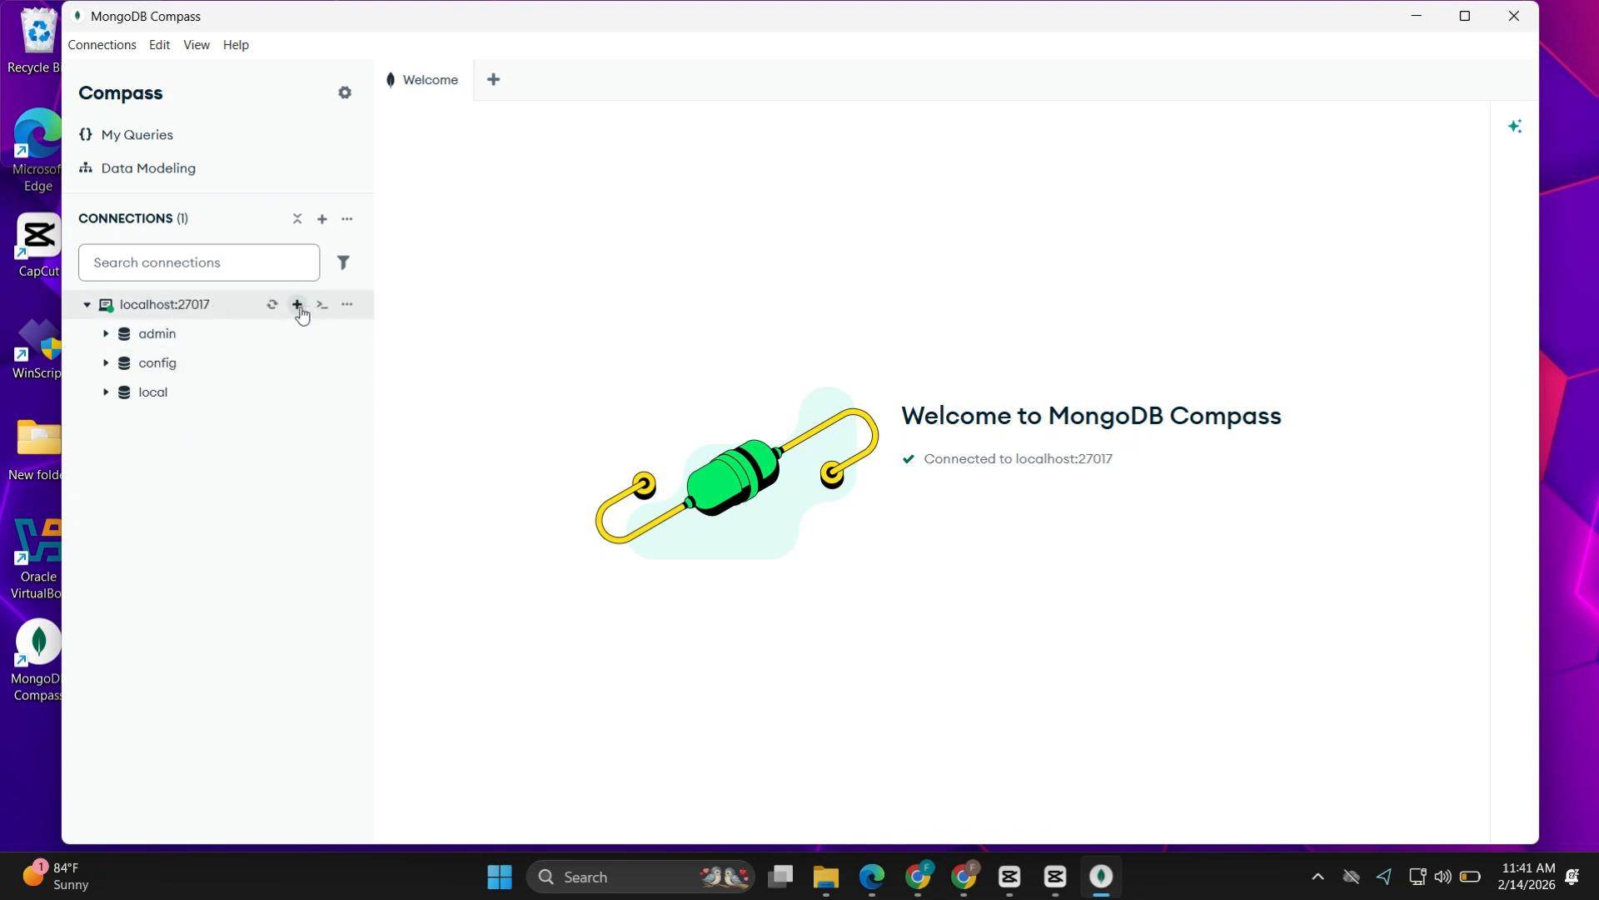
Create a database named School with a collection named Students on the localhost:27017 connection
{"action": "left_click", "coordinate": [298, 304]}
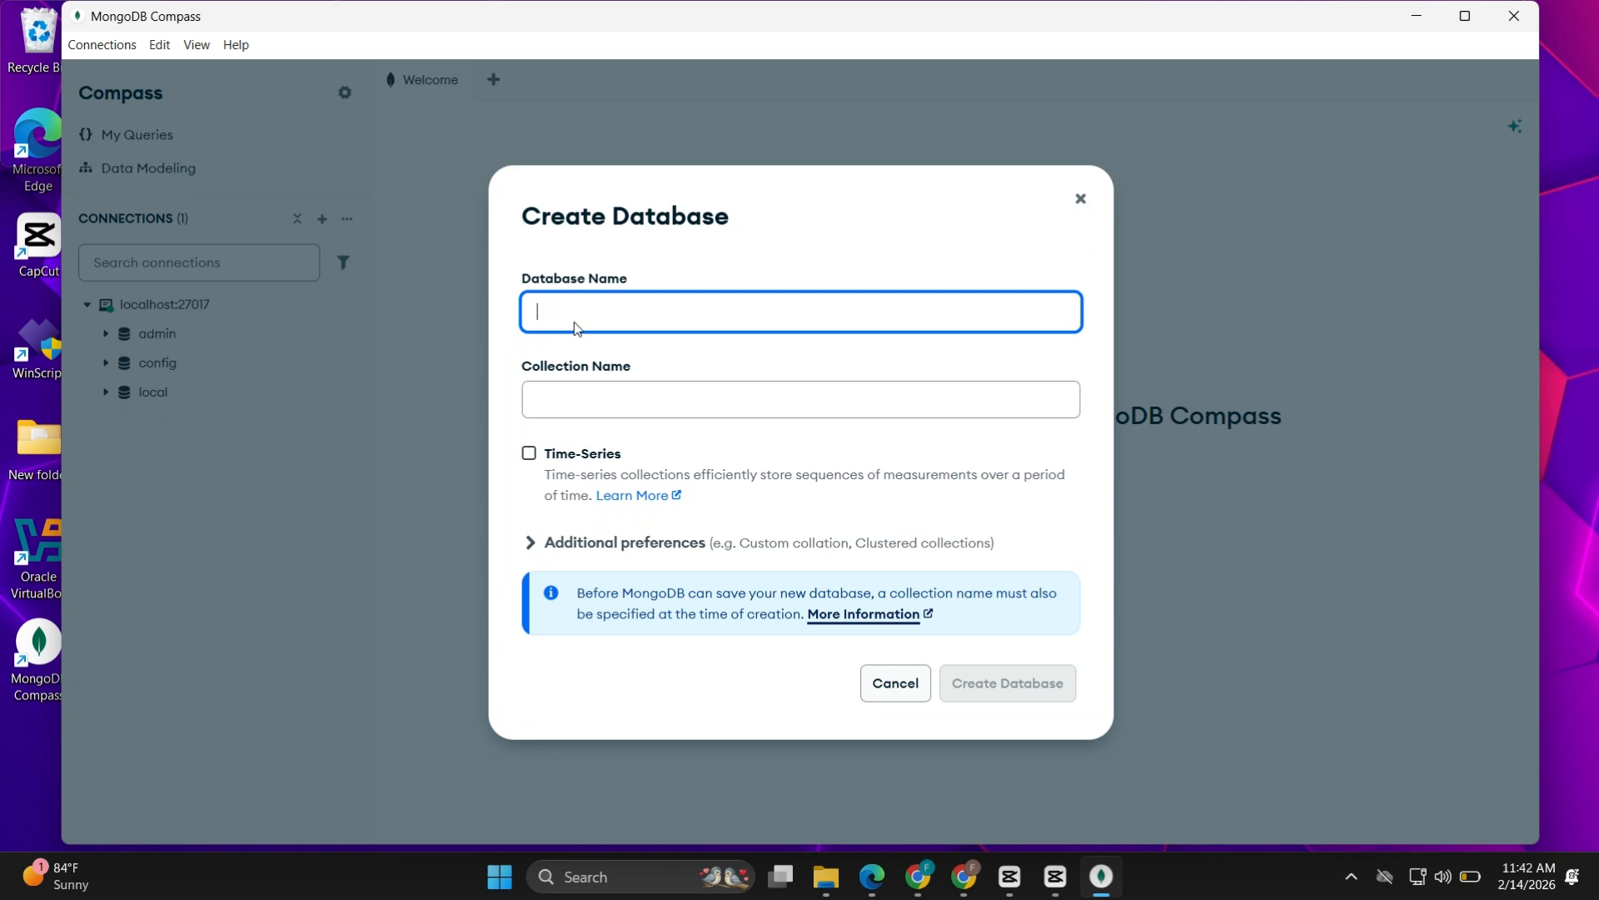
{"action": "left_click", "coordinate": [861, 738]}
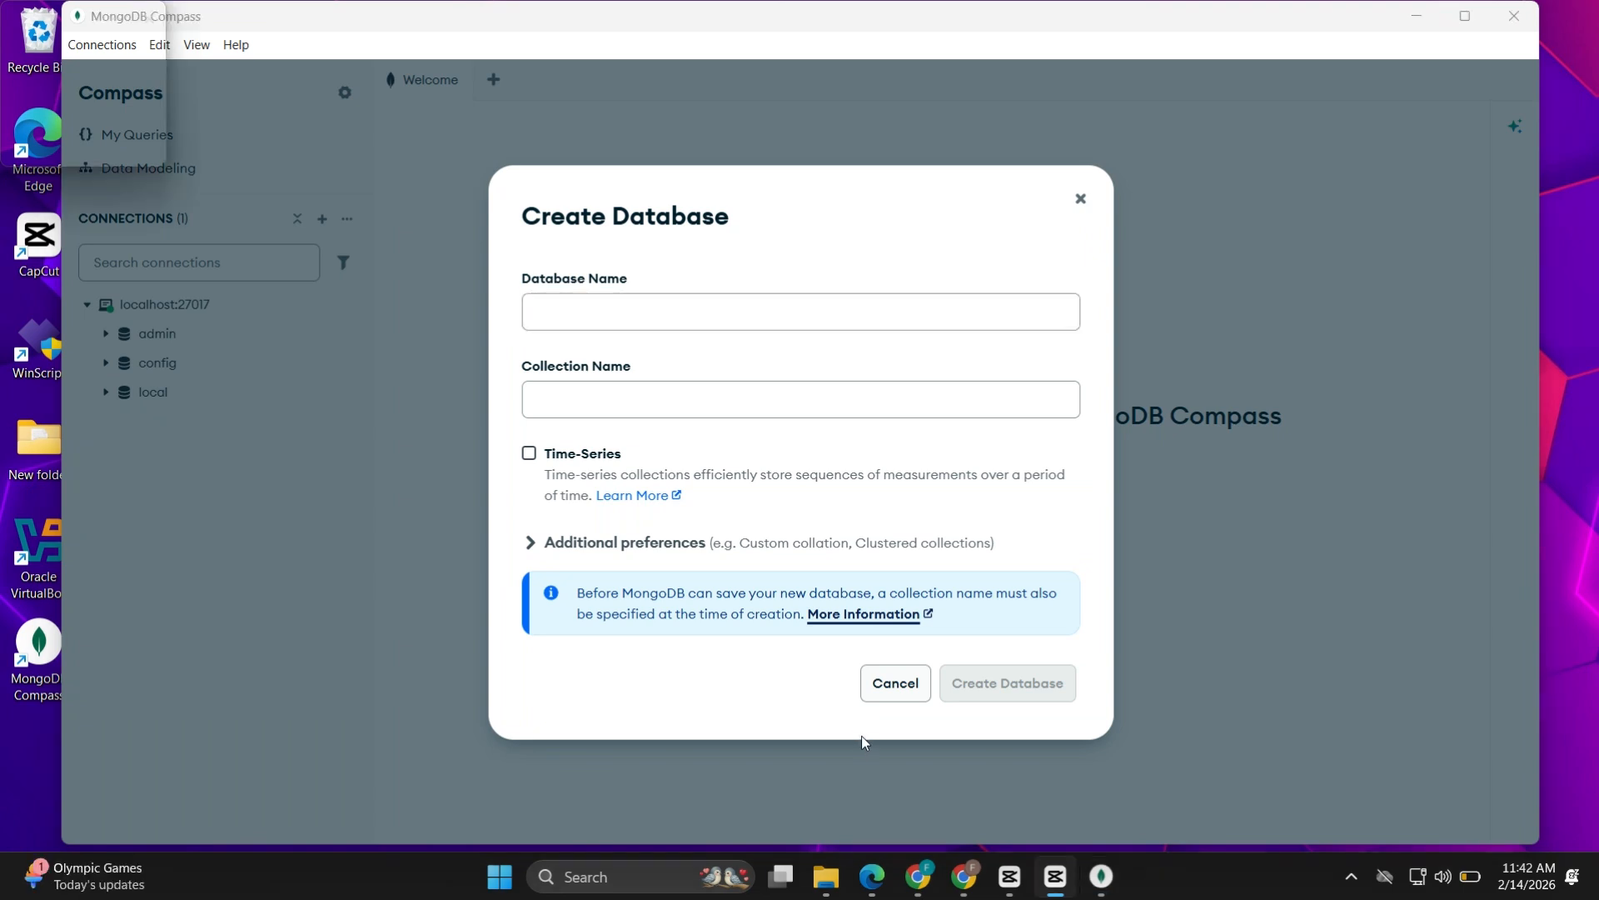
{"action": "left_click", "coordinate": [803, 305]}
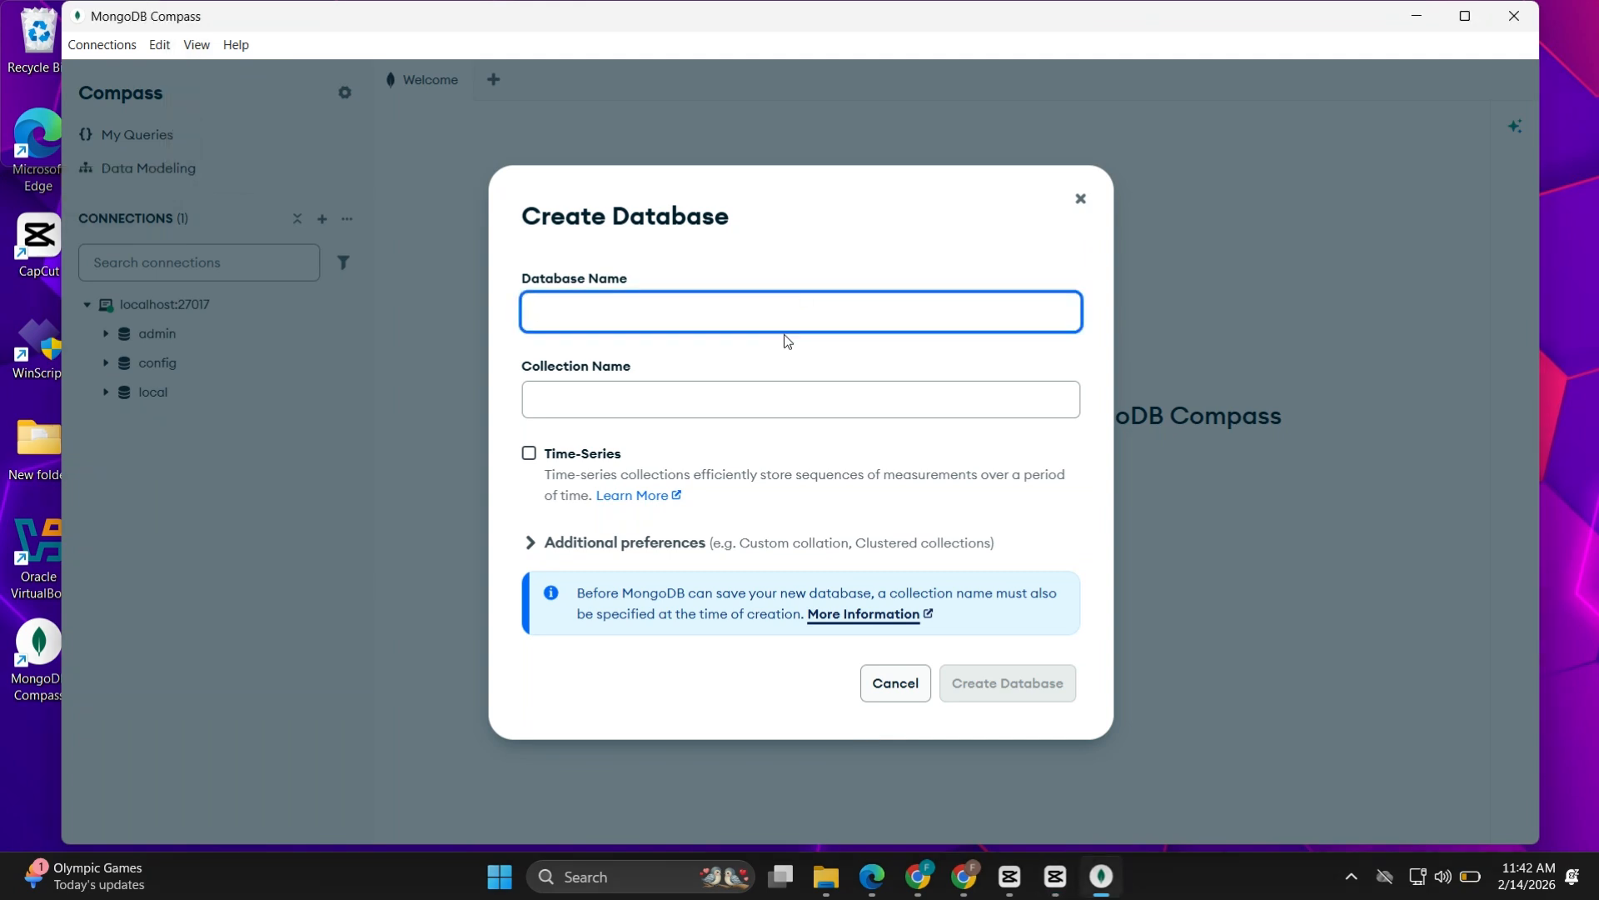
{"action": "type", "text": "School"}
{"action": "left_click", "coordinate": [775, 407]}
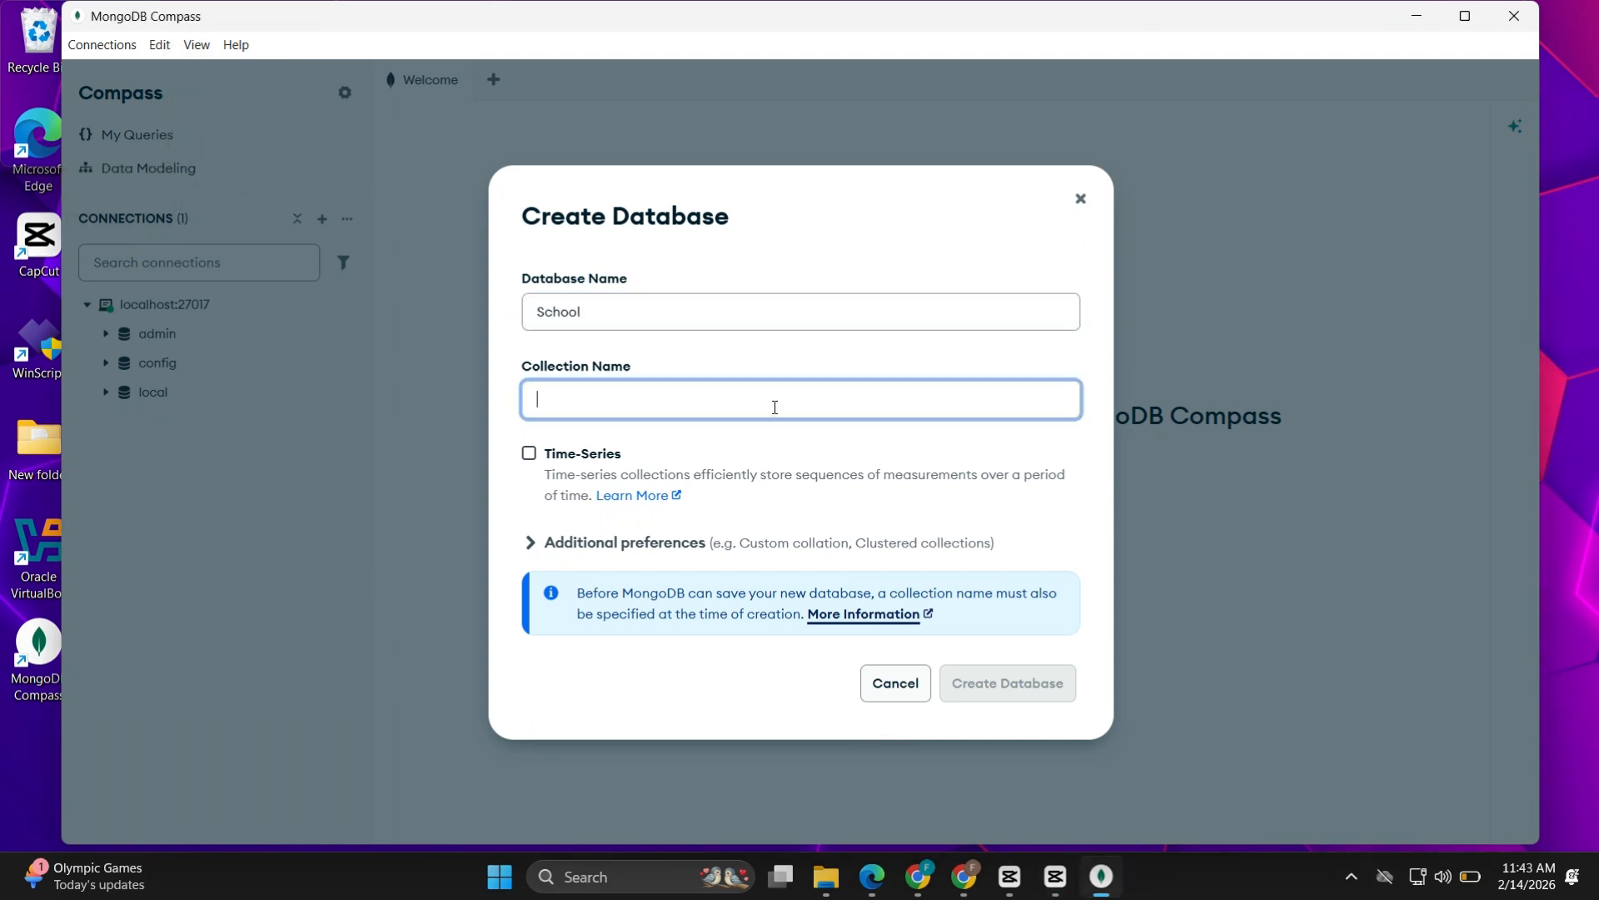
{"action": "type", "text": "Students"}
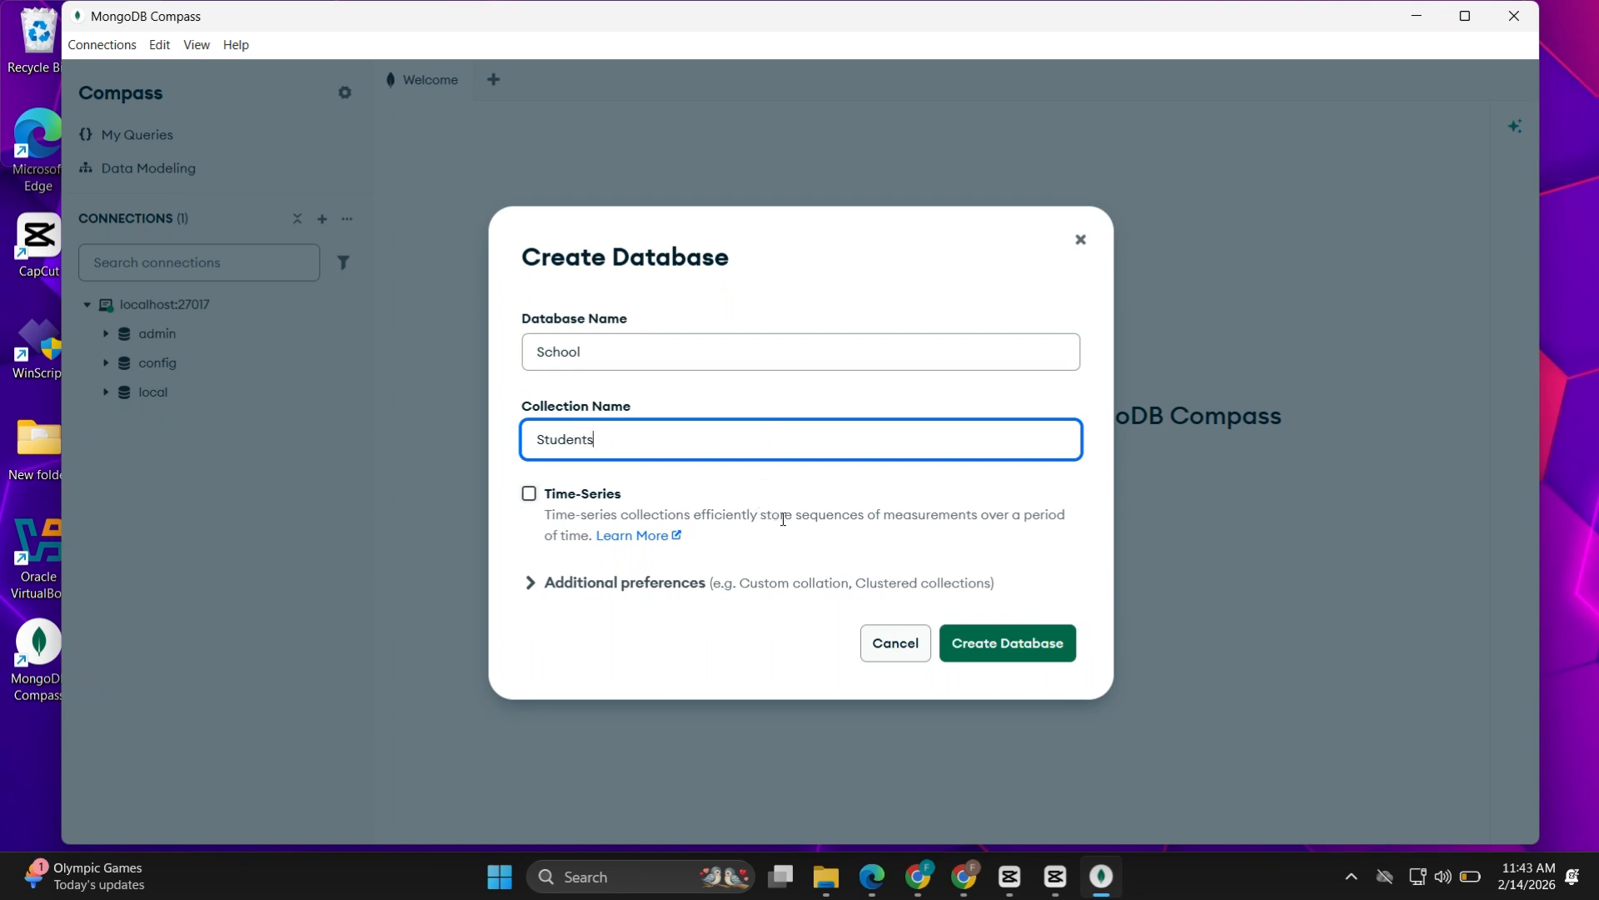
{"action": "left_click", "coordinate": [1051, 645]}
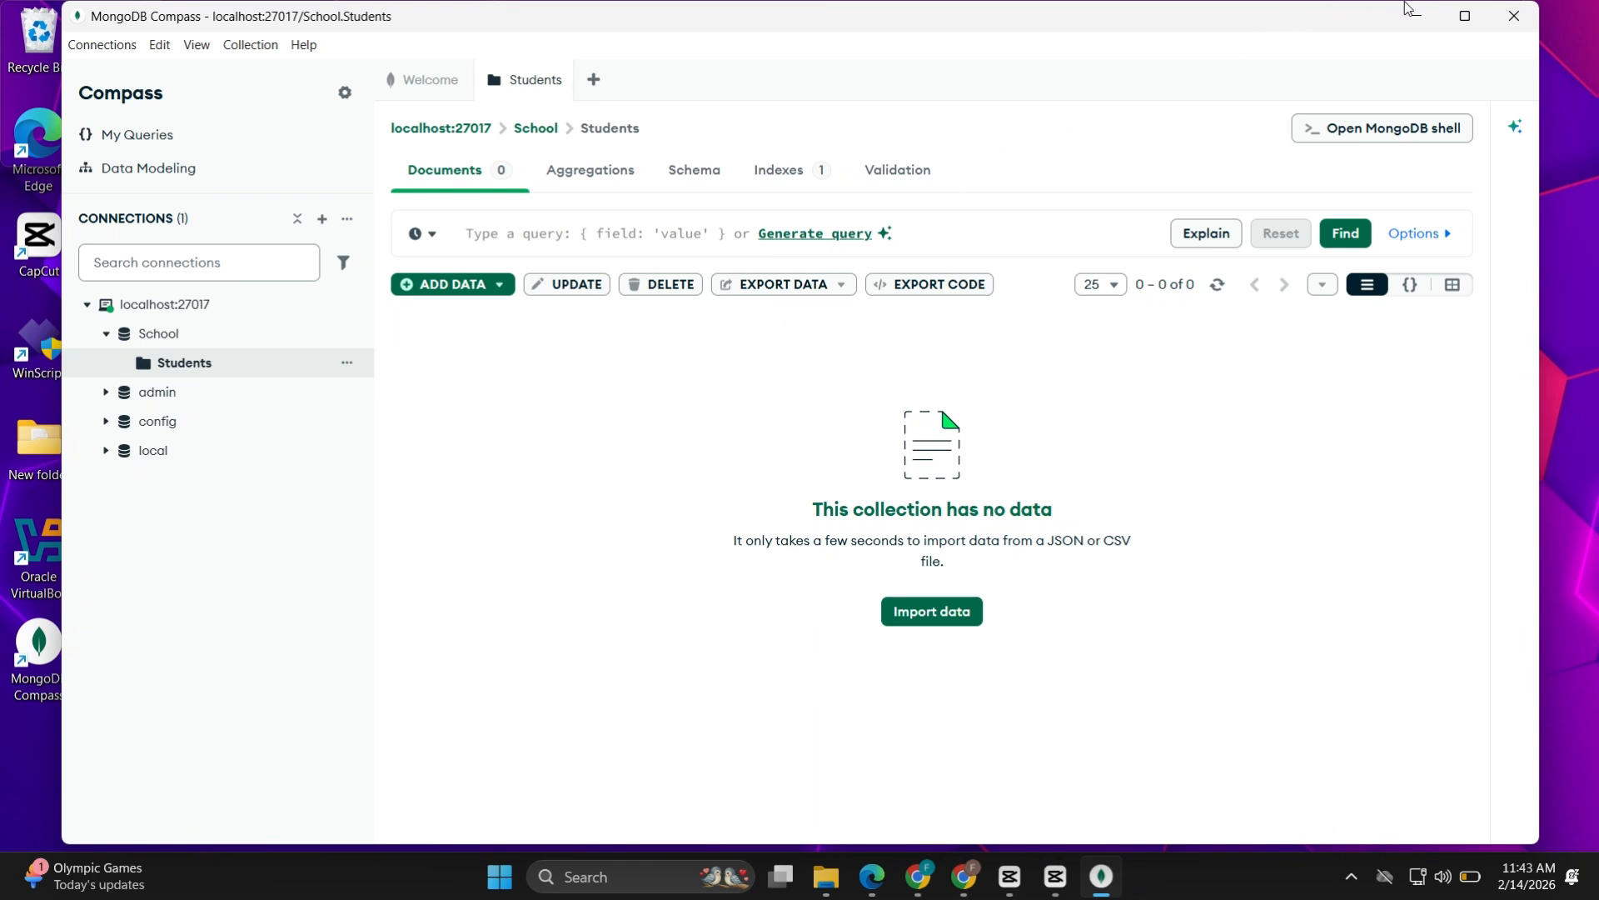
{"action": "left_click", "coordinate": [1427, 12]}
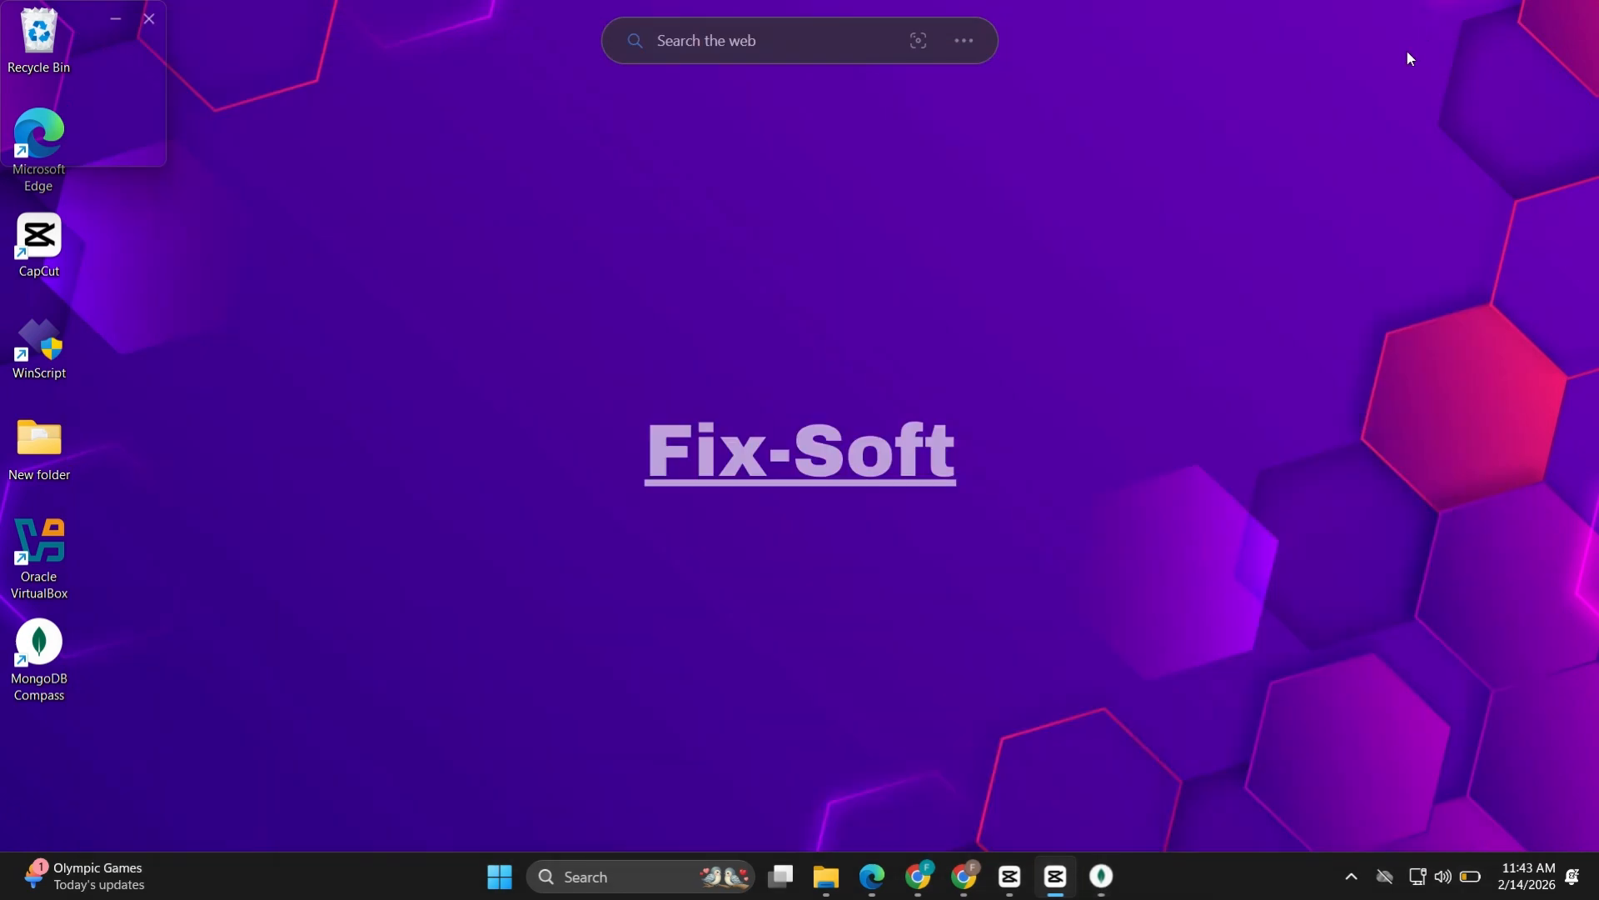